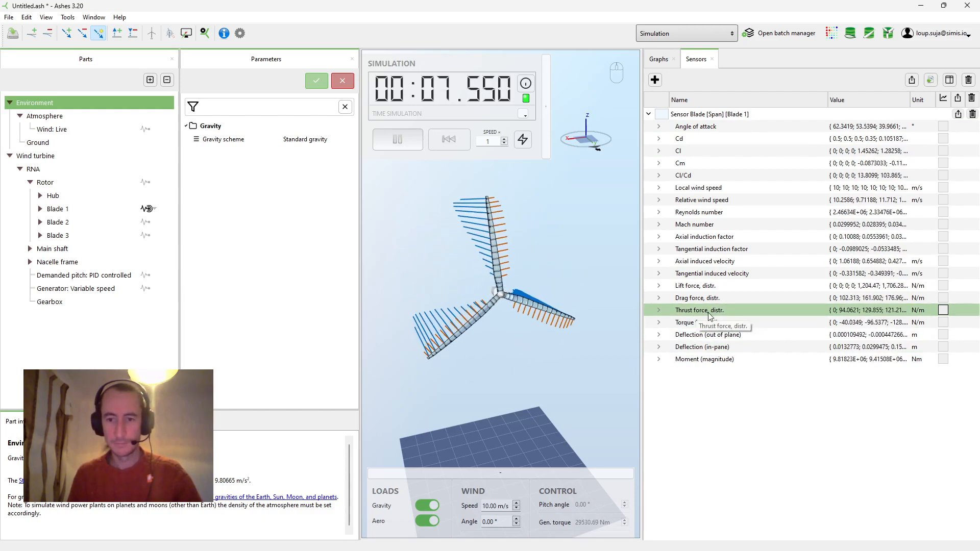
# Step: Plot the distributed thrust and torque forces of the Blade 1 span sensor, view their graphs, and return to the sensor list
pyautogui.click(944, 311)
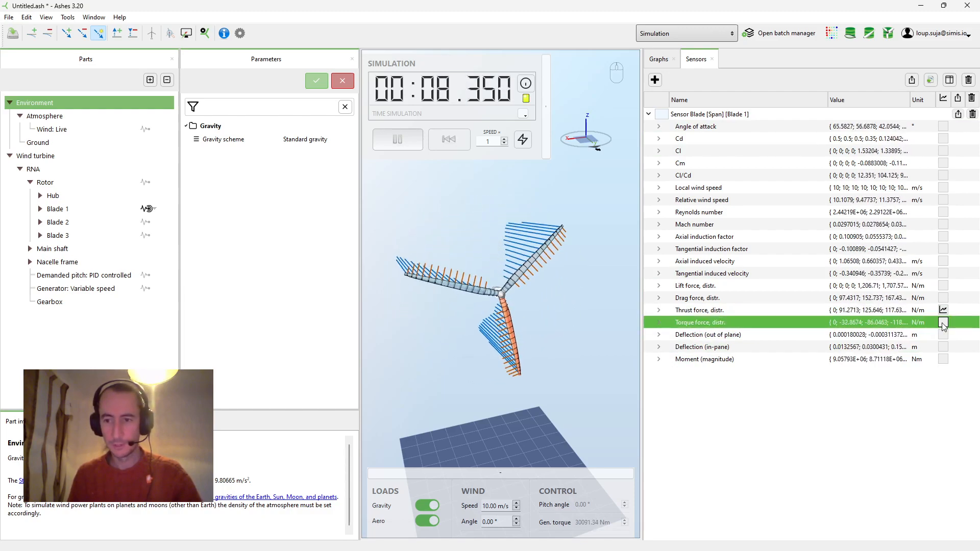
pyautogui.click(658, 59)
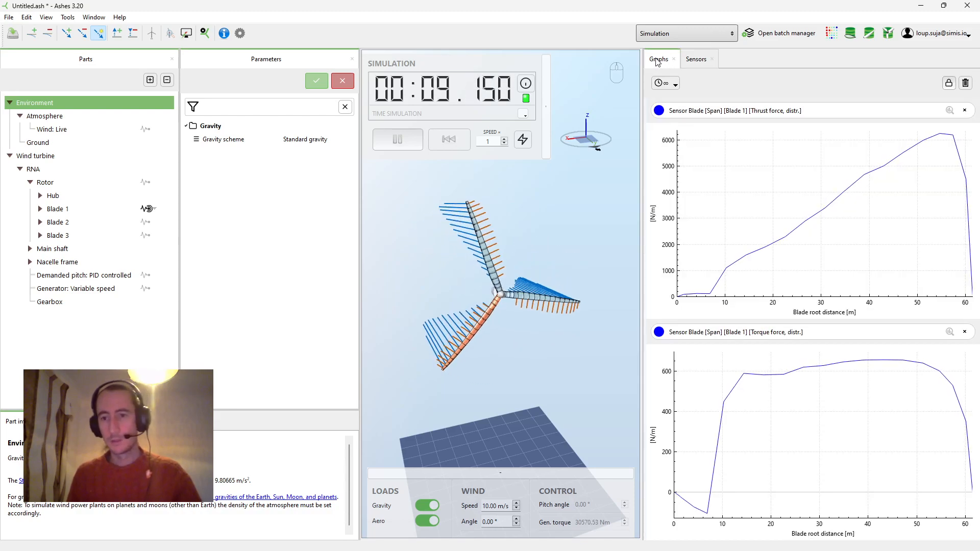
pyautogui.click(698, 63)
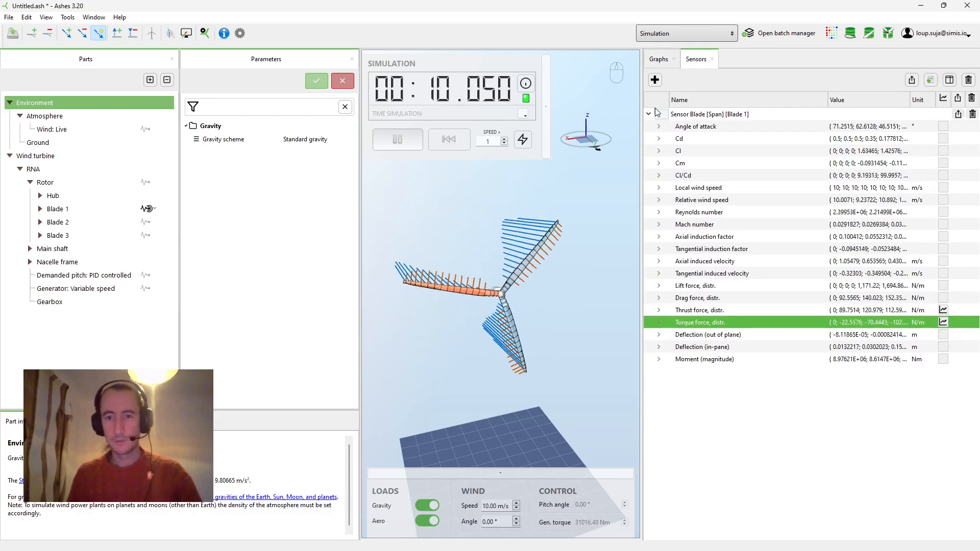
pyautogui.click(966, 114)
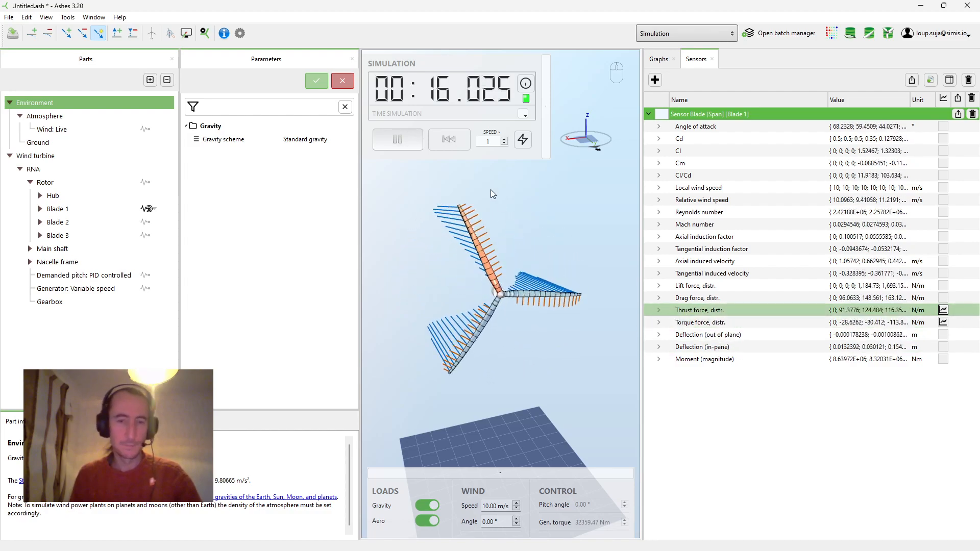
# Step: Pause the simulation and export the default sensor preferences as SensorPreferences_Default.csv, replacing the existing file
pyautogui.click(400, 145)
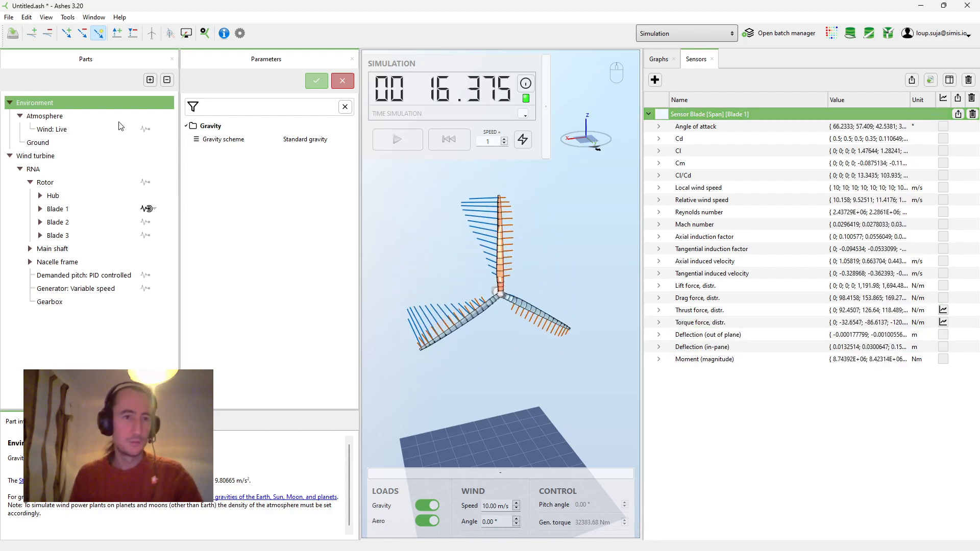
pyautogui.click(66, 19)
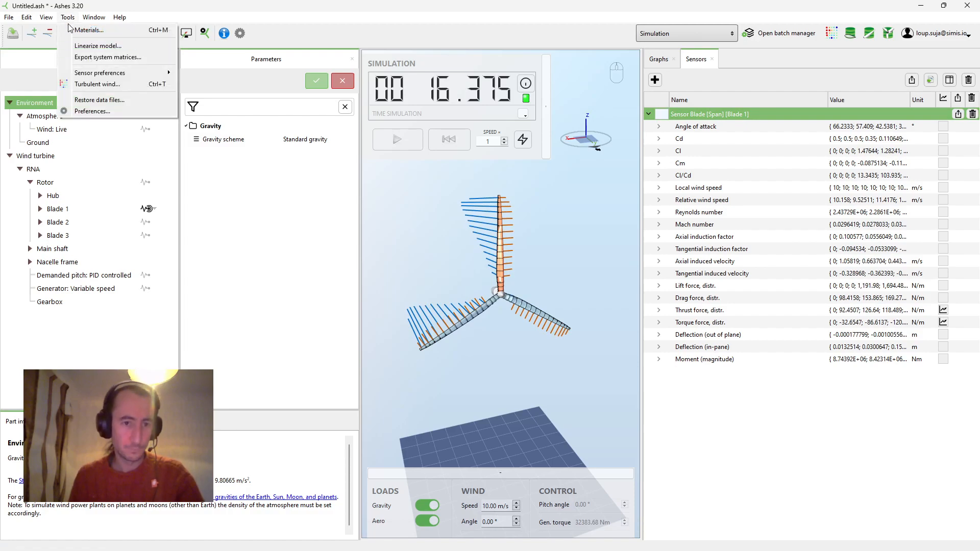
pyautogui.moveTo(104, 75)
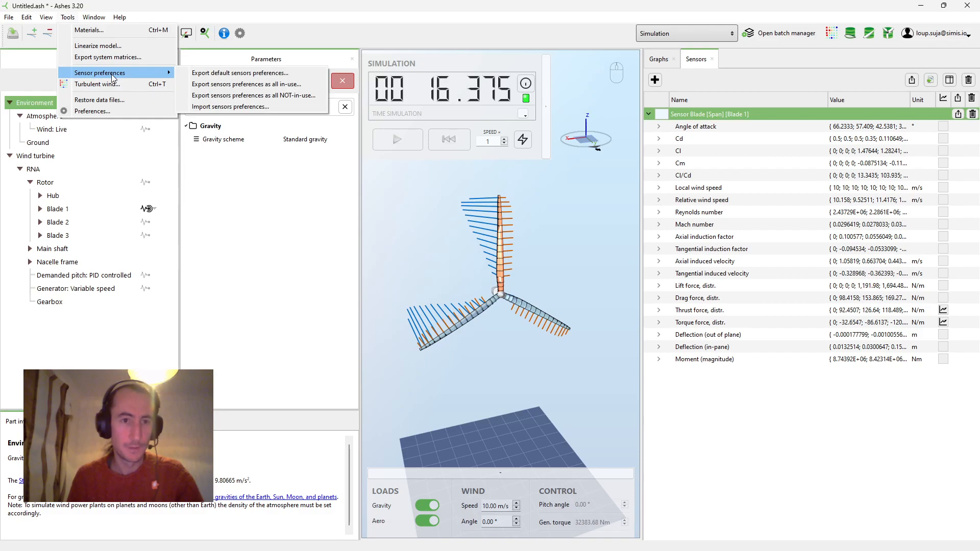
pyautogui.click(225, 76)
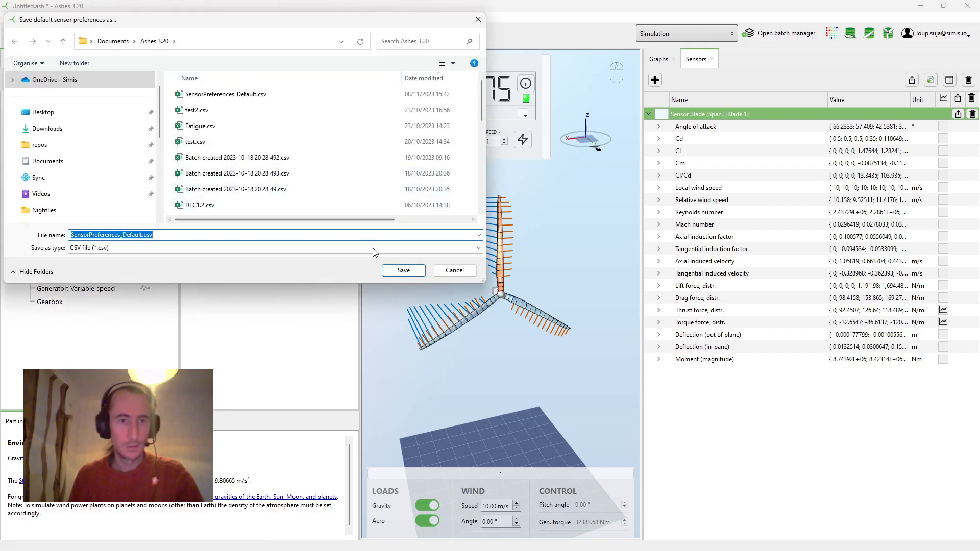
pyautogui.click(404, 270)
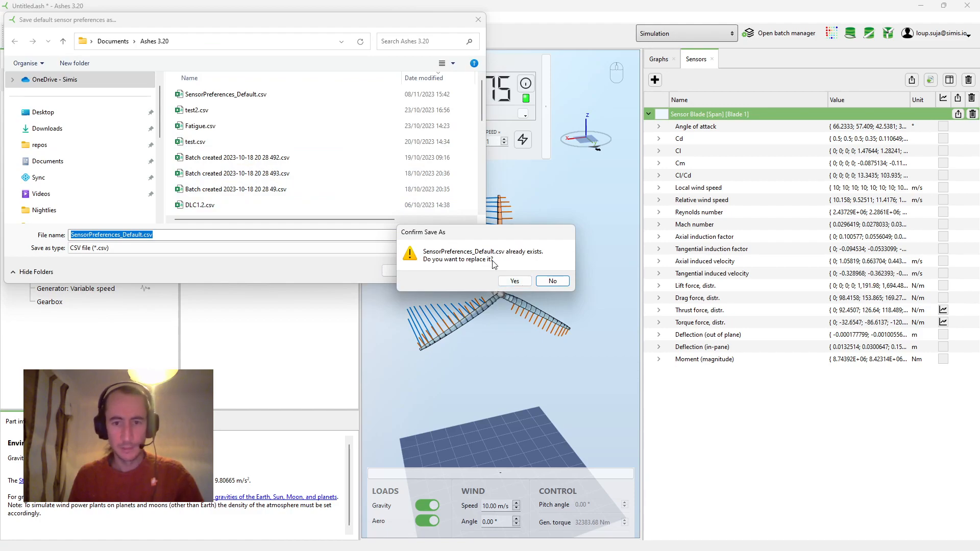
pyautogui.click(515, 281)
pyautogui.click(563, 288)
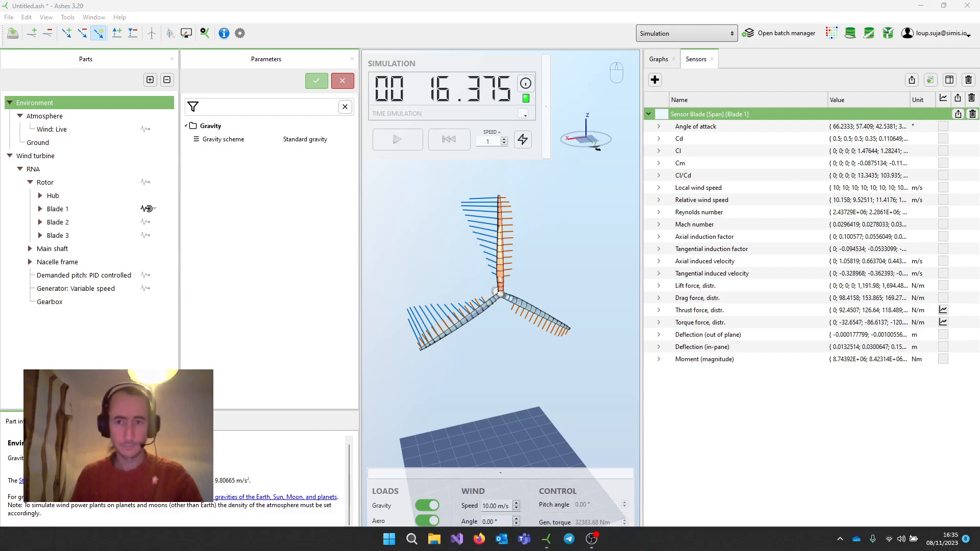
# Step: Open SensorPreferences_Default.csv from the Ashes 3.20 folder in Excel and widen column A to fit the sensor type names
pyautogui.click(433, 539)
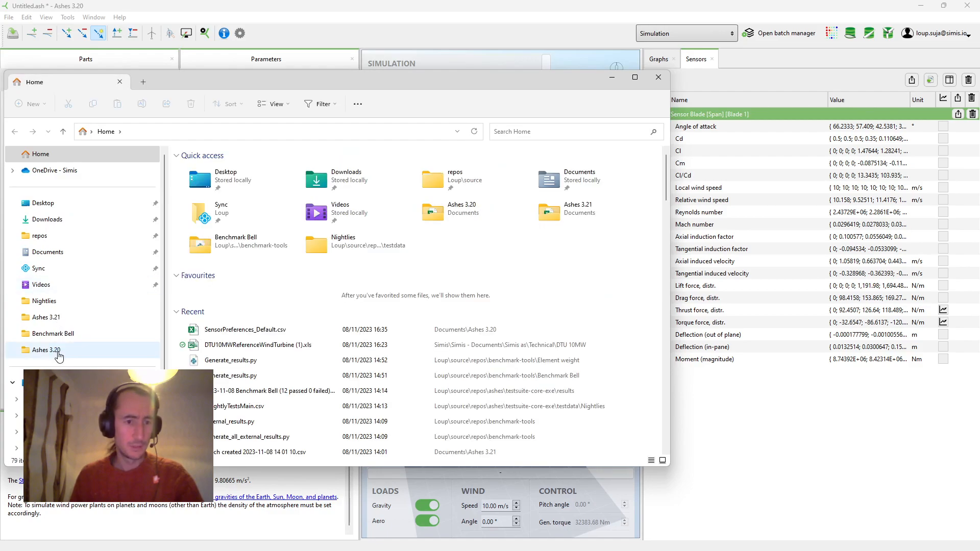
pyautogui.click(59, 352)
pyautogui.click(230, 173)
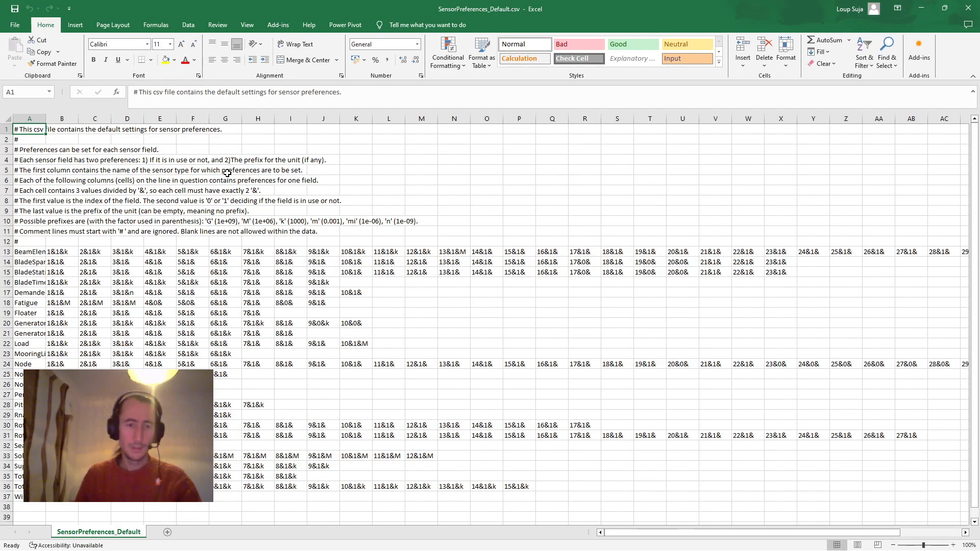
pyautogui.moveTo(45, 118); pyautogui.dragTo(92, 119)
# Step: Examine the sensor type names in column A, from BeamElement down to the demanded pitch controller, then back to BladeSpan
pyautogui.click(44, 250)
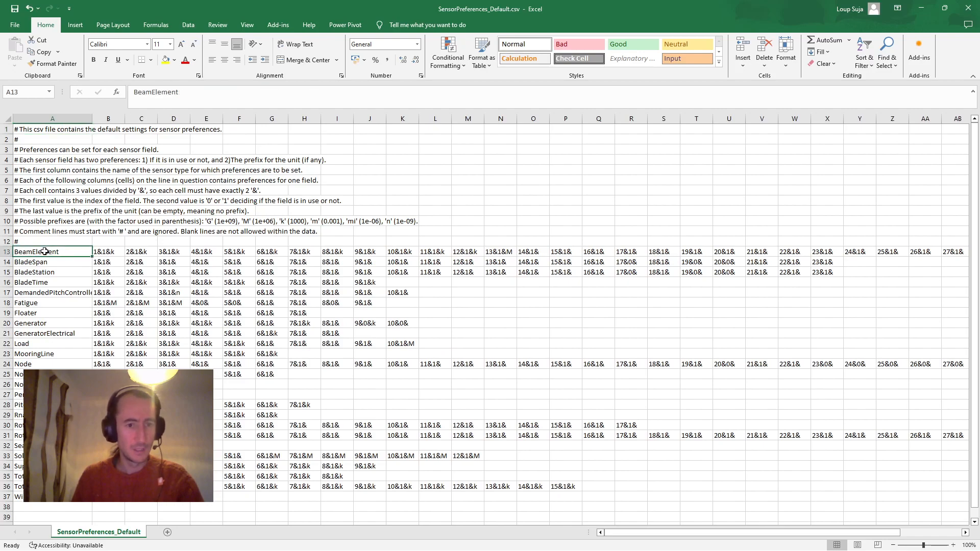
pyautogui.click(46, 262)
pyautogui.click(46, 271)
pyautogui.click(45, 282)
pyautogui.click(48, 294)
pyautogui.click(40, 264)
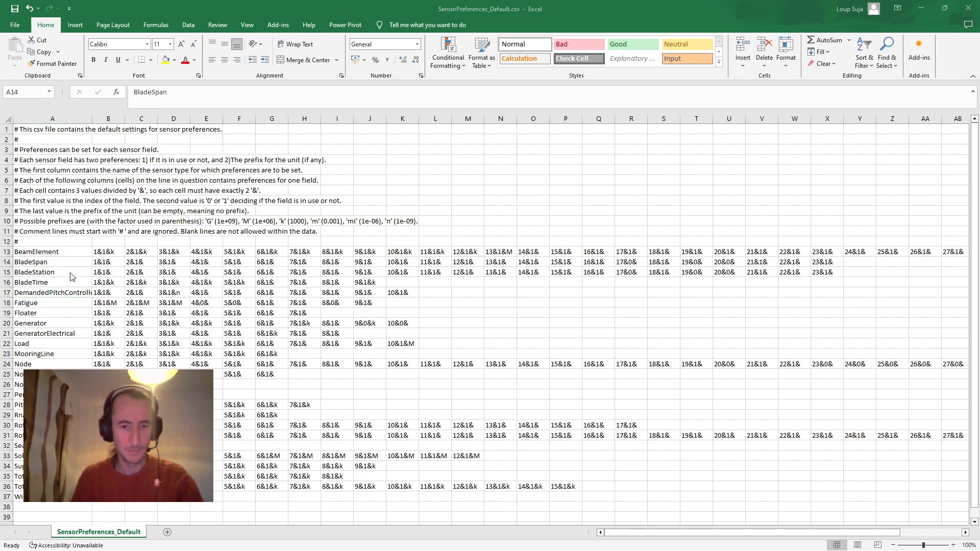
# Step: Compare the BladeSpan row with the Blade 1 span sensor in Ashes and inspect the row's first four field cells in Excel
pyautogui.hotkey('alt', 'Tab')
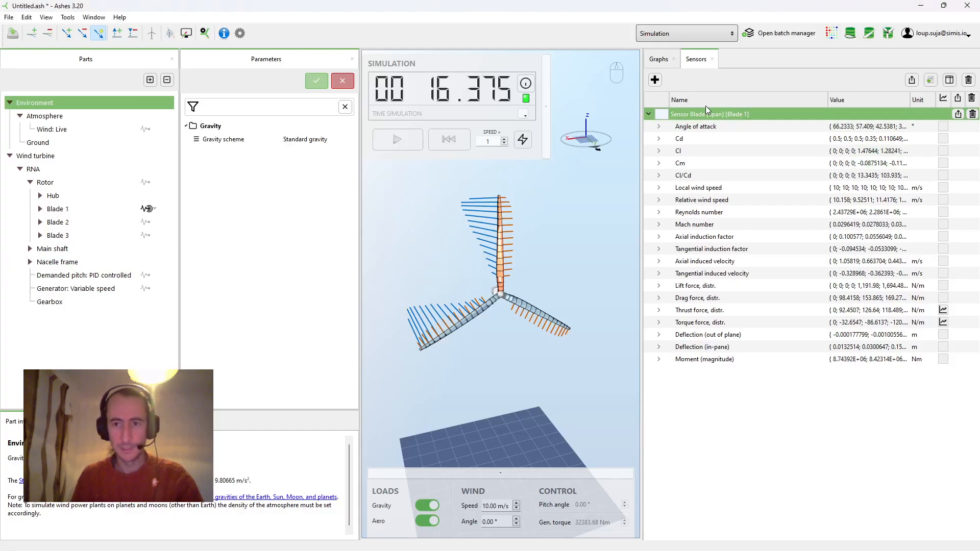
pyautogui.hotkey('alt', 'Tab')
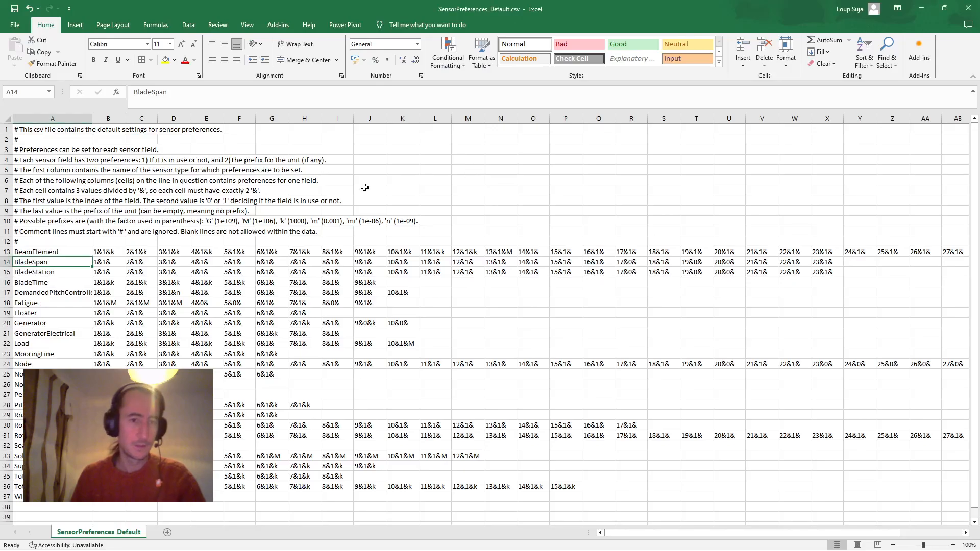
pyautogui.click(7, 262)
pyautogui.click(56, 264)
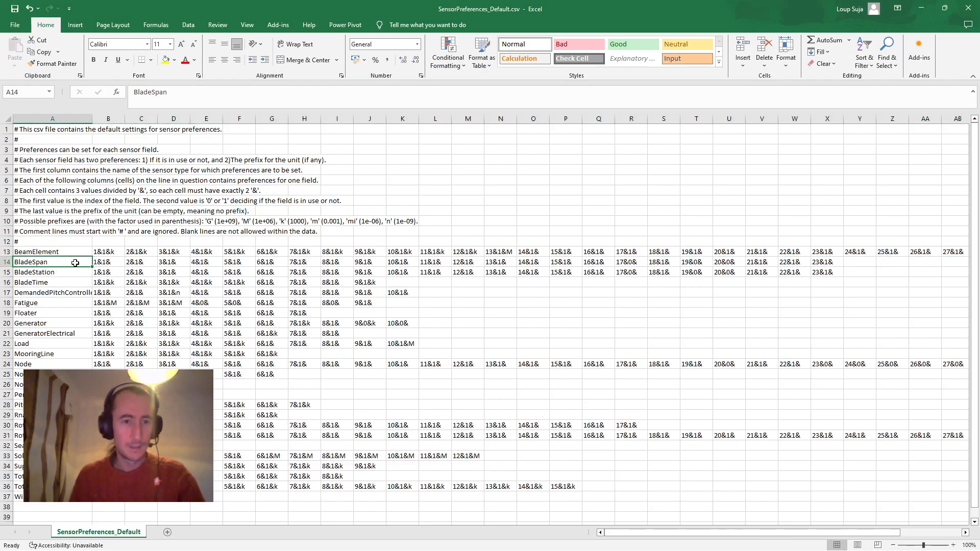
pyautogui.click(102, 264)
pyautogui.click(143, 261)
pyautogui.click(170, 262)
pyautogui.click(206, 261)
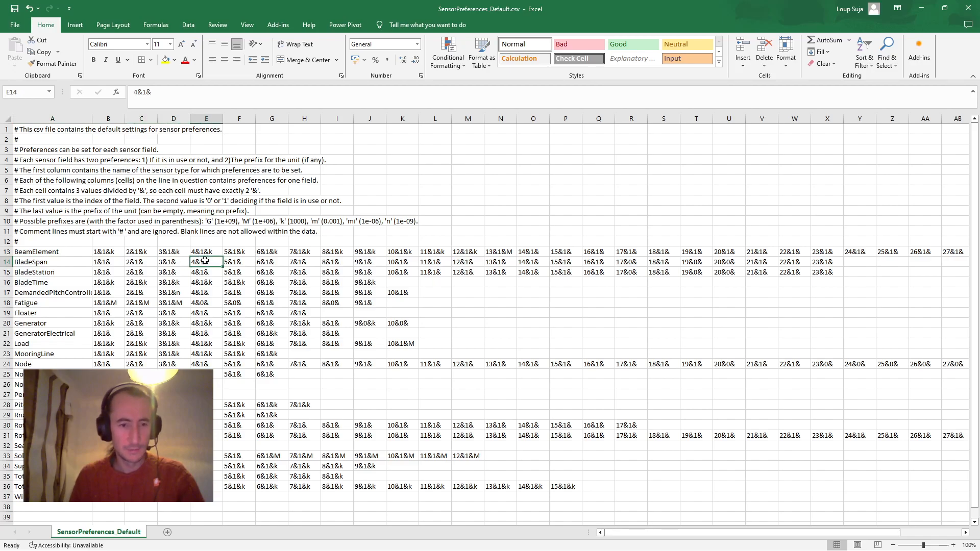
# Step: Match the first BladeSpan cell to the Angle of attack field in Ashes, and inspect the second cell in Excel
pyautogui.hotkey('alt', 'Tab')
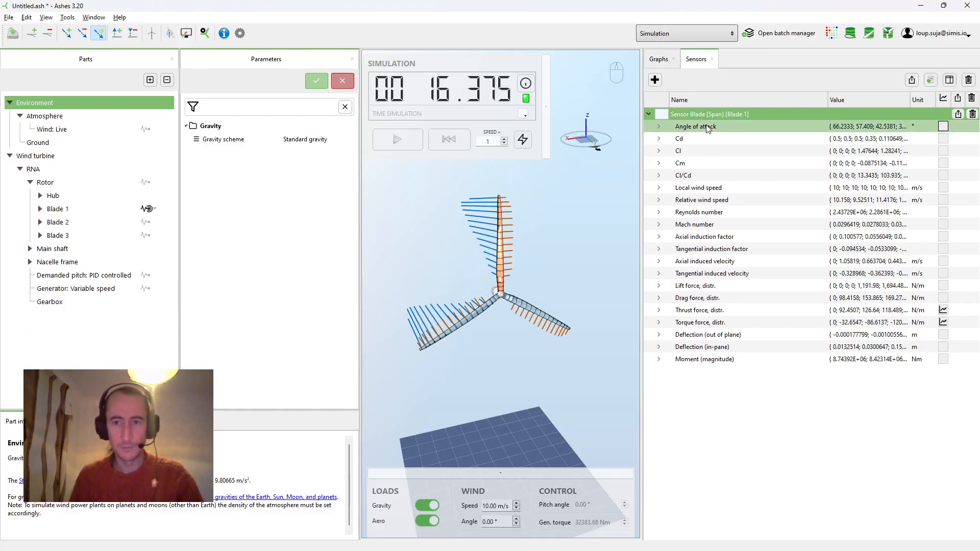
pyautogui.hotkey('alt', 'Tab')
pyautogui.click(108, 264)
pyautogui.hotkey('alt', 'Tab')
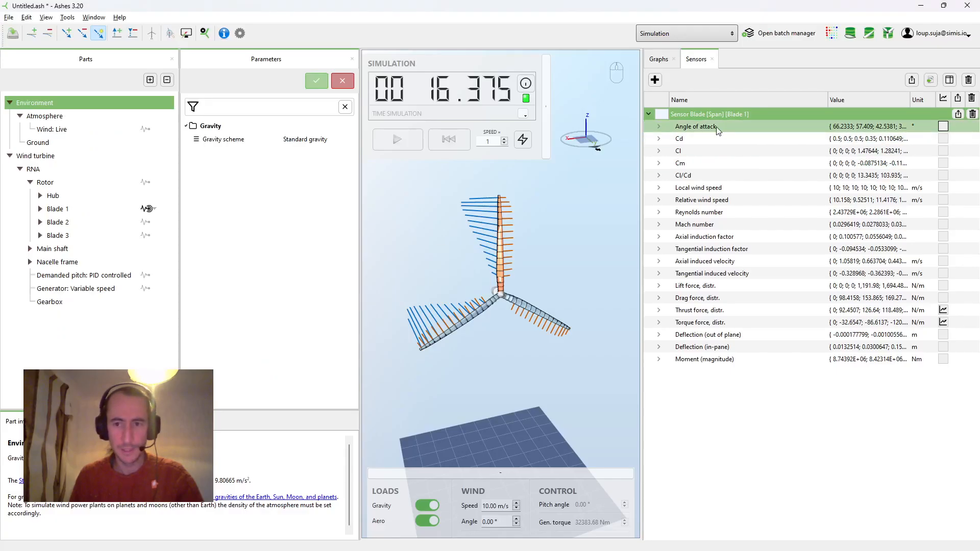
pyautogui.hotkey('alt', 'Tab')
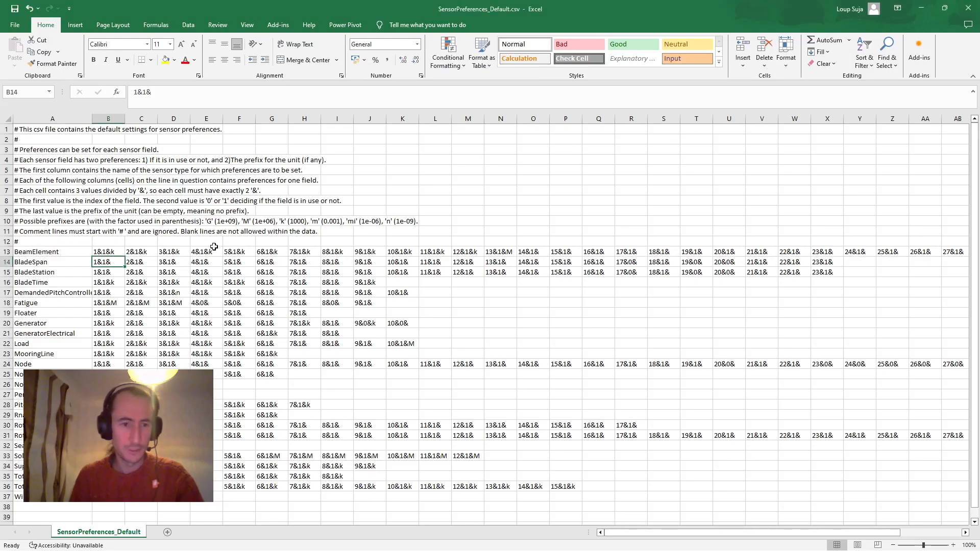
pyautogui.click(134, 263)
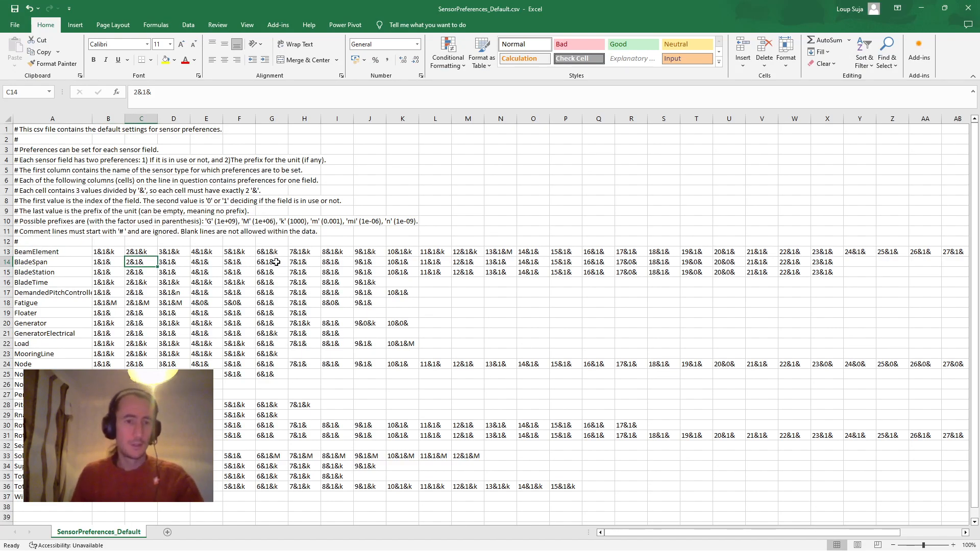
# Step: Examine the index, in-use and prefix parts of the BladeSpan entries, checking the field order against the sensor list in Ashes
pyautogui.click(108, 262)
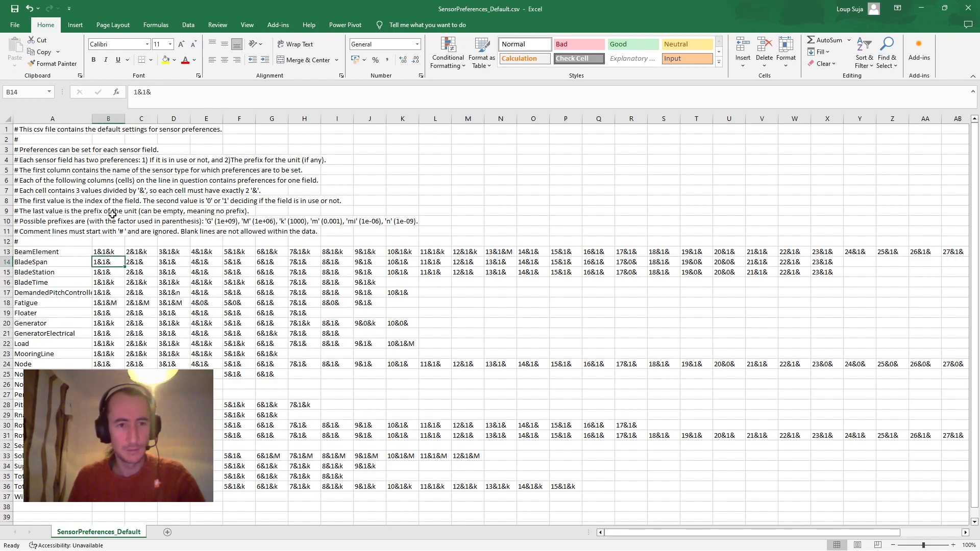
pyautogui.click(150, 93)
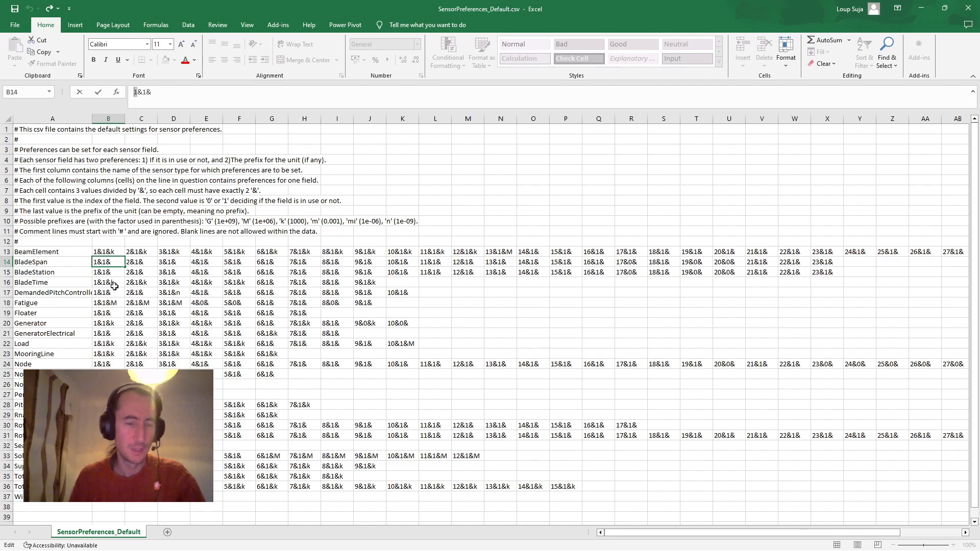
pyautogui.click(295, 262)
pyautogui.click(100, 263)
pyautogui.hotkey('alt', 'Tab')
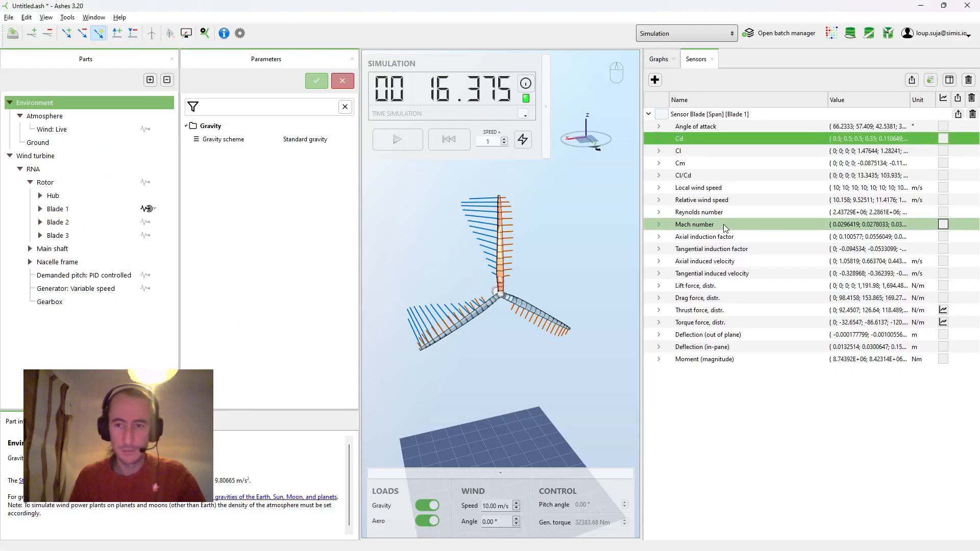
pyautogui.hotkey('alt', 'Tab')
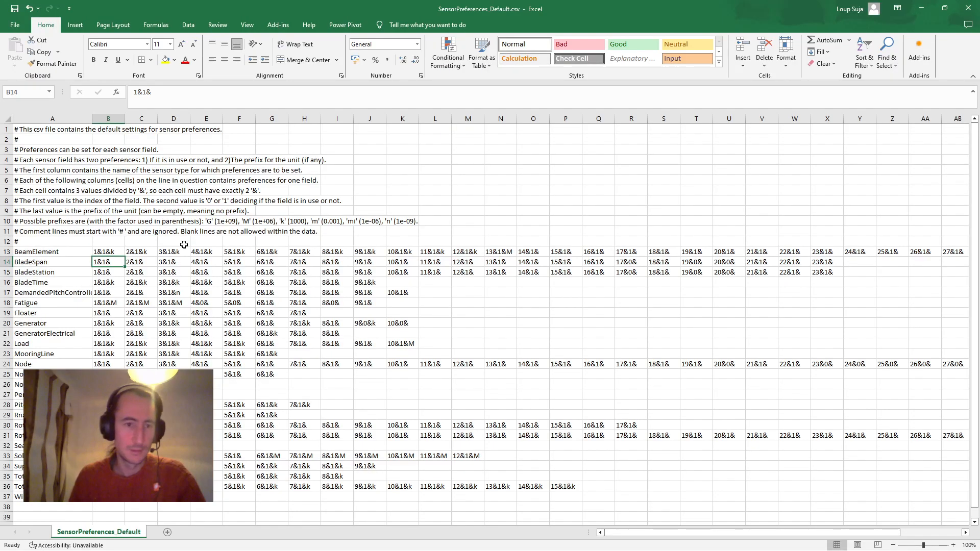
pyautogui.click(265, 260)
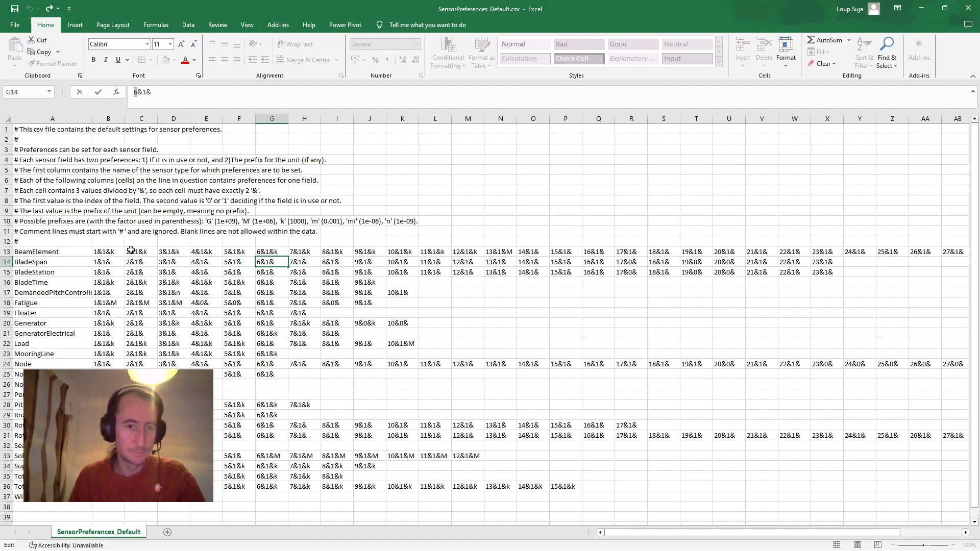
pyautogui.click(107, 265)
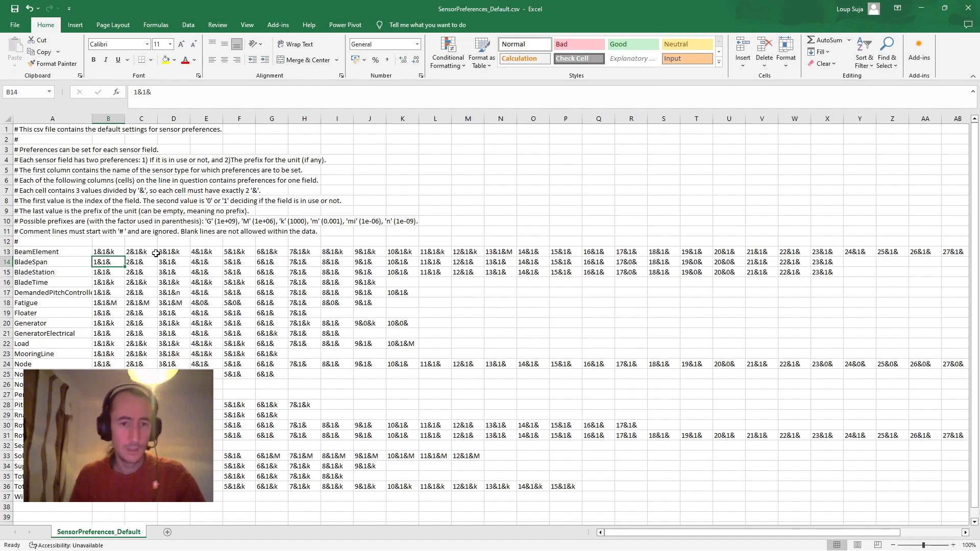
pyautogui.click(151, 92)
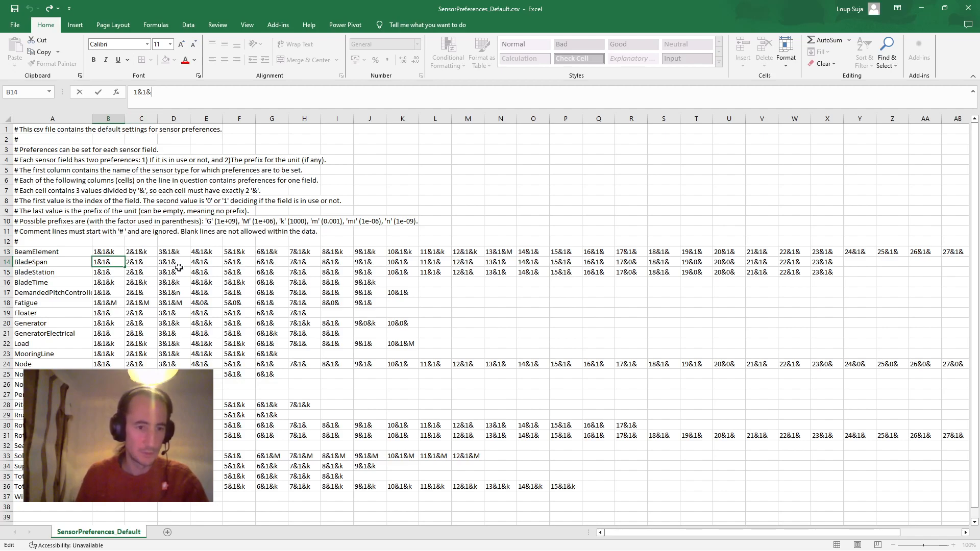
# Step: Try the unit prefix k in the first Fatigue cell (B18), and restore the prefix to M
pyautogui.click(110, 303)
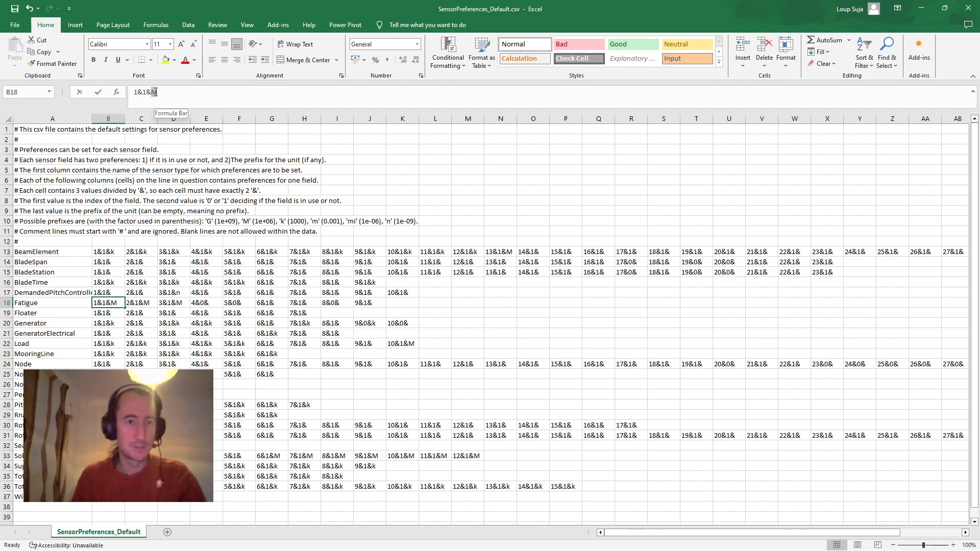
pyautogui.click(156, 92)
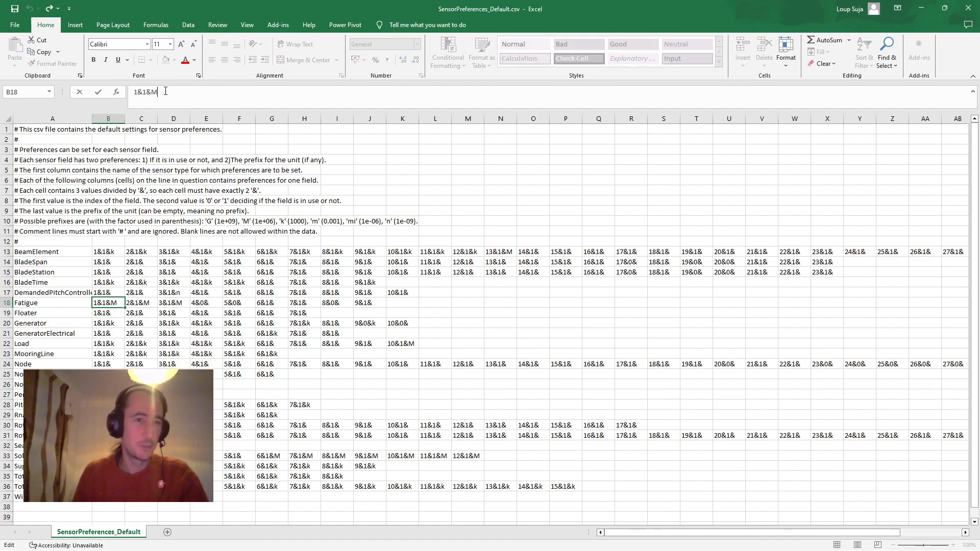
pyautogui.press('BackSpace')
pyautogui.write('k')
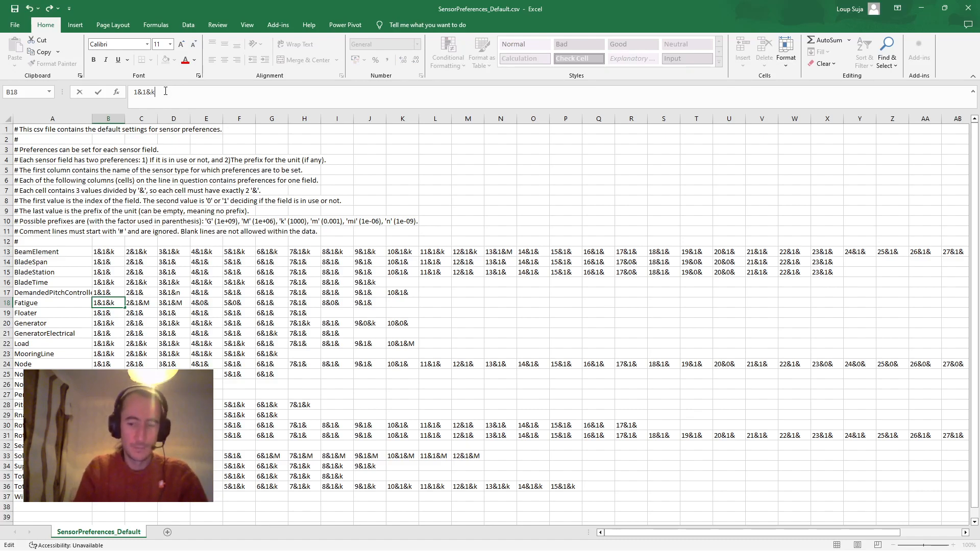
pyautogui.press('BackSpace')
pyautogui.write('M')
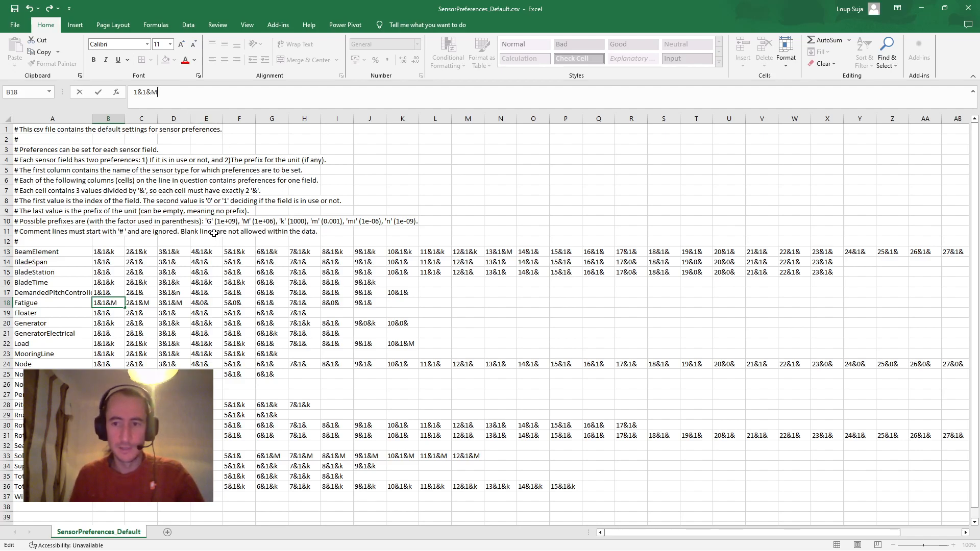
# Step: Disable the first BladeSpan field by setting its in-use value to 0, making cell B14 read 1&0&
pyautogui.click(102, 262)
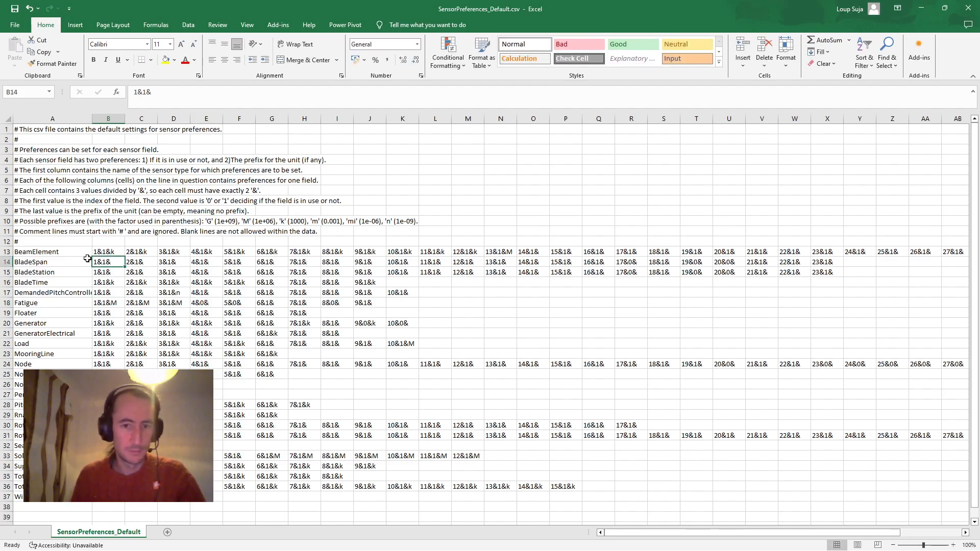
pyautogui.click(146, 92)
pyautogui.press('BackSpace')
pyautogui.write('0')
pyautogui.press('Tab')
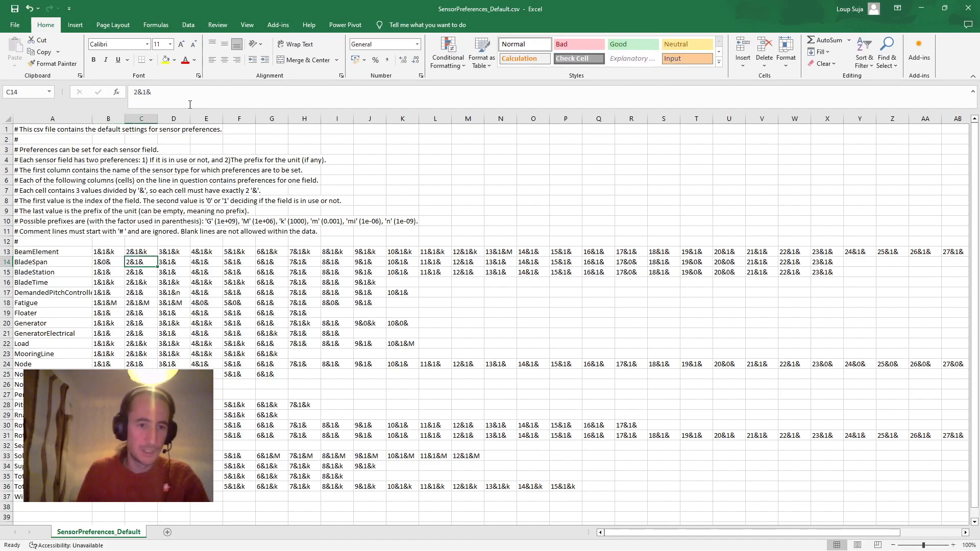
# Step: Disable the second and third BladeSpan fields by changing cell C14 to 2&0& and cell D14 to 3&0&
pyautogui.click(141, 93)
pyautogui.press('BackSpace')
pyautogui.write('0')
pyautogui.press('Tab')
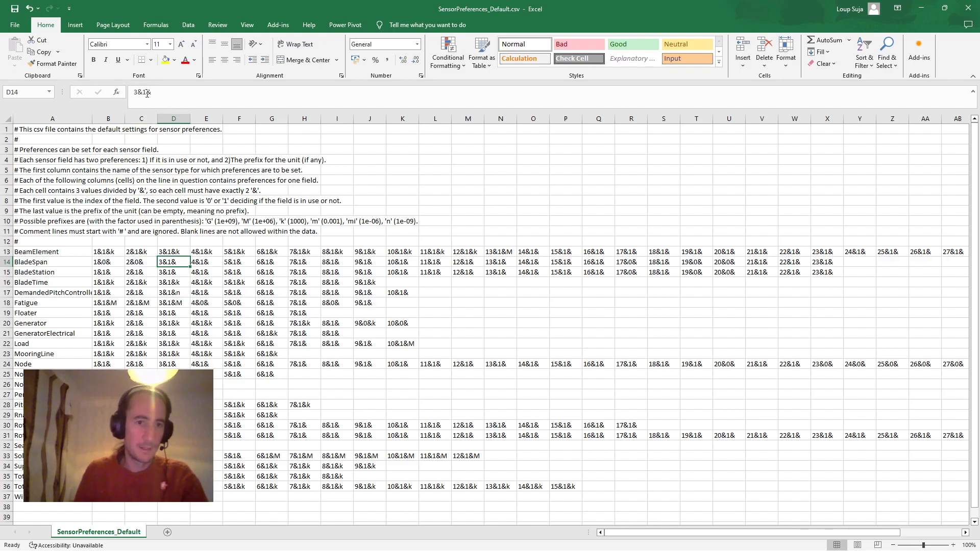
pyautogui.click(145, 92)
pyautogui.press('BackSpace')
pyautogui.write('0')
pyautogui.press('Return')
# Step: Check the first three BladeSpan entries in row 14 and save the CSV file
pyautogui.click(115, 262)
pyautogui.click(142, 261)
pyautogui.click(168, 262)
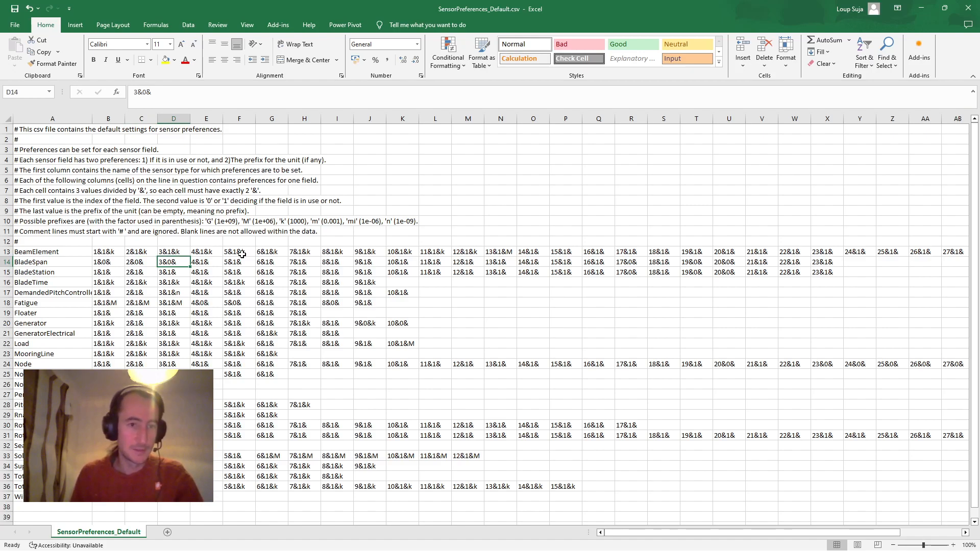
pyautogui.hotkey('ctrl', 's')
pyautogui.click(452, 311)
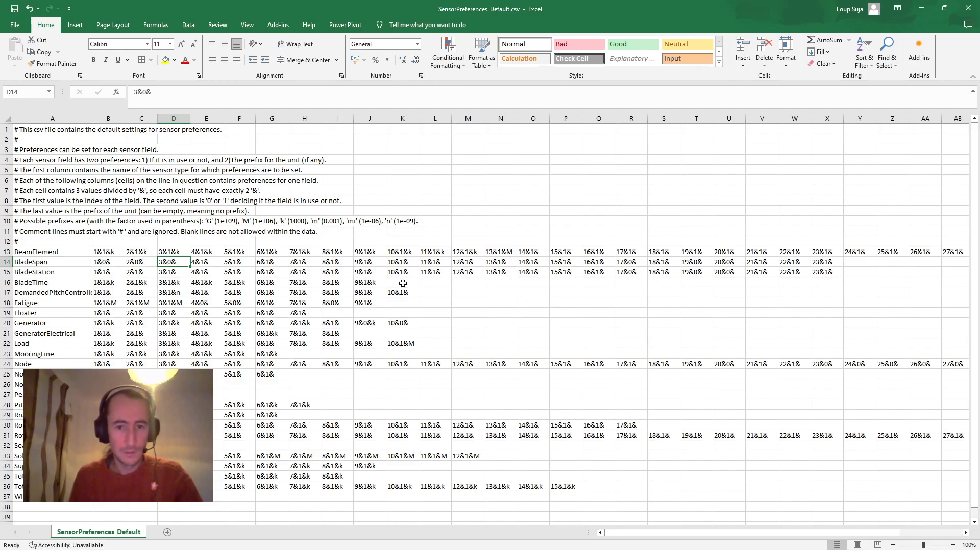
# Step: Switch to Ashes and delete the existing Blade 1 span sensor
pyautogui.hotkey('alt', 'Tab')
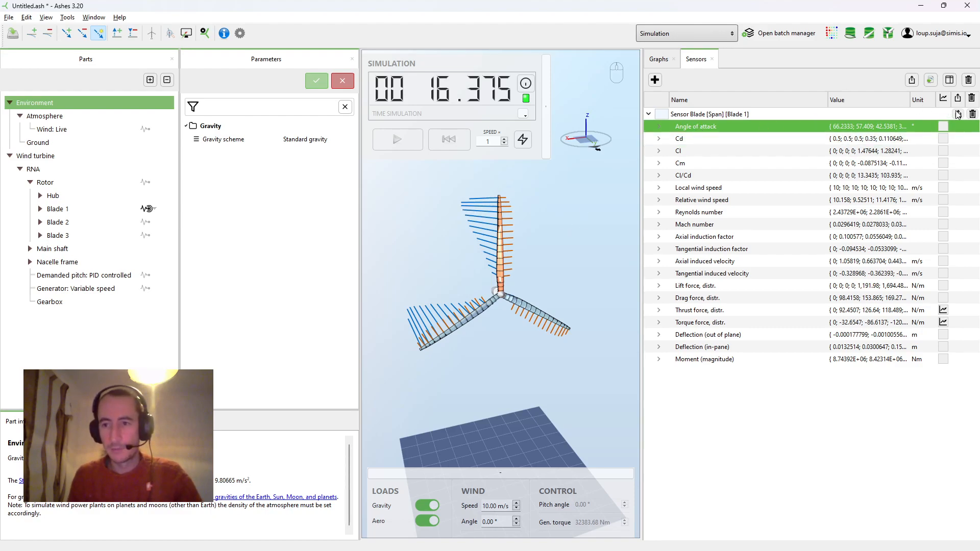
pyautogui.click(978, 117)
pyautogui.click(973, 115)
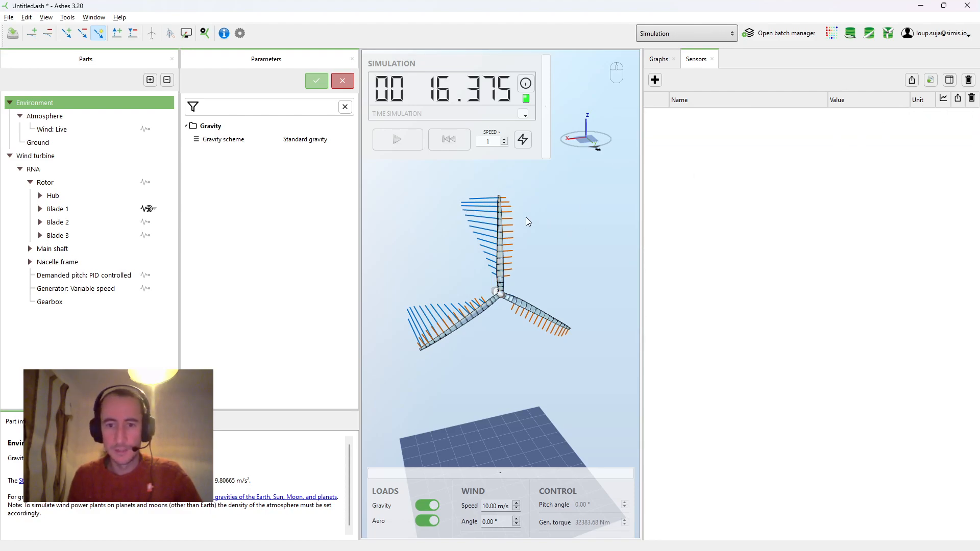
# Step: Import the sensor preferences from SensorPreferences_Default.csv and dismiss the import message
pyautogui.click(66, 18)
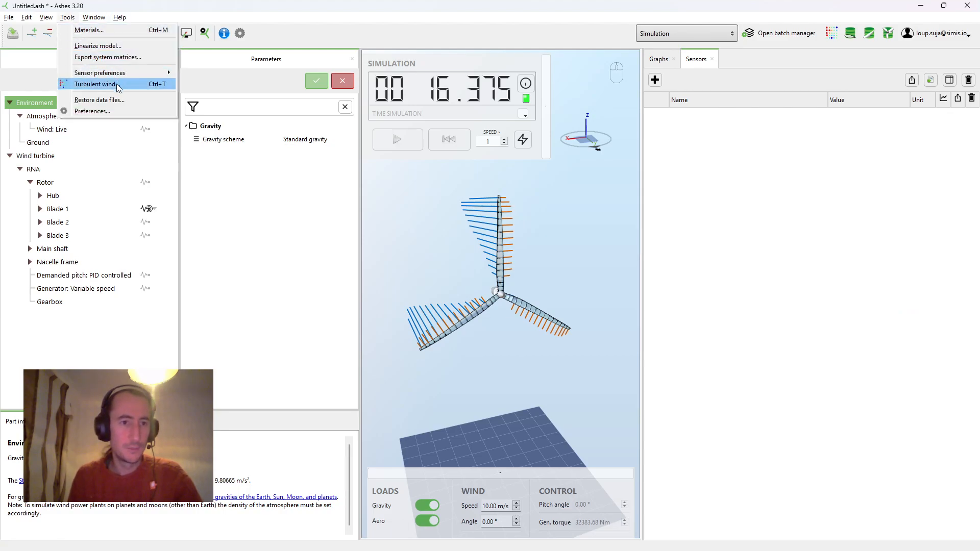
pyautogui.moveTo(115, 75)
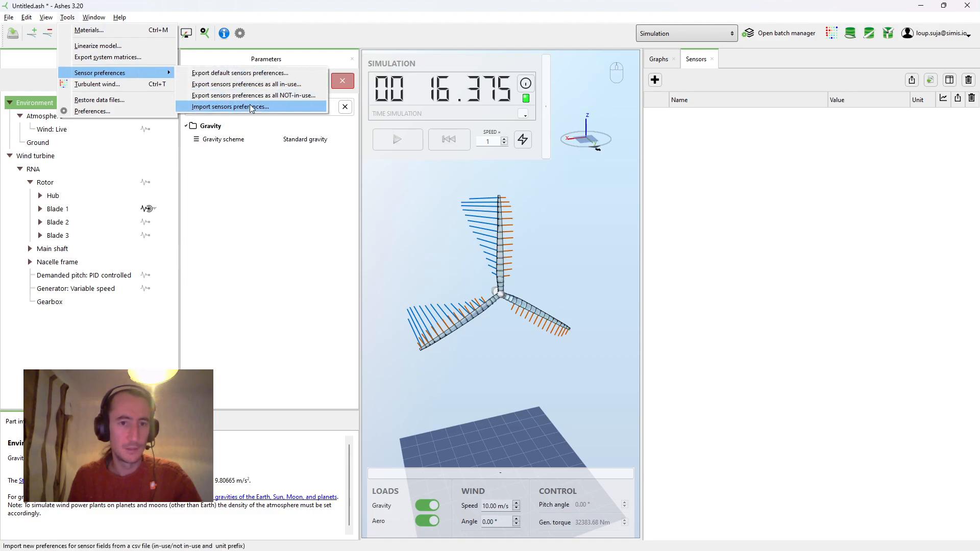
pyautogui.click(243, 111)
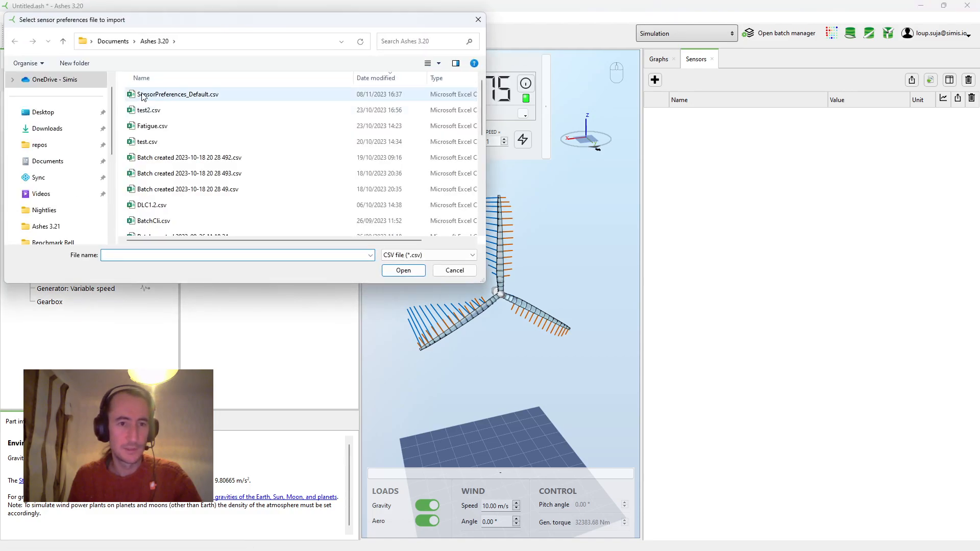
pyautogui.doubleClick(184, 95)
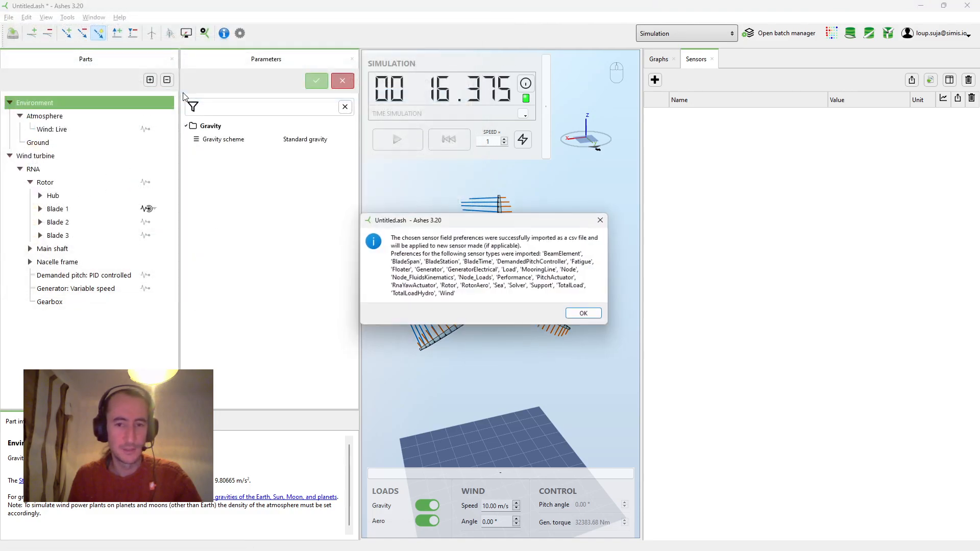
pyautogui.click(587, 315)
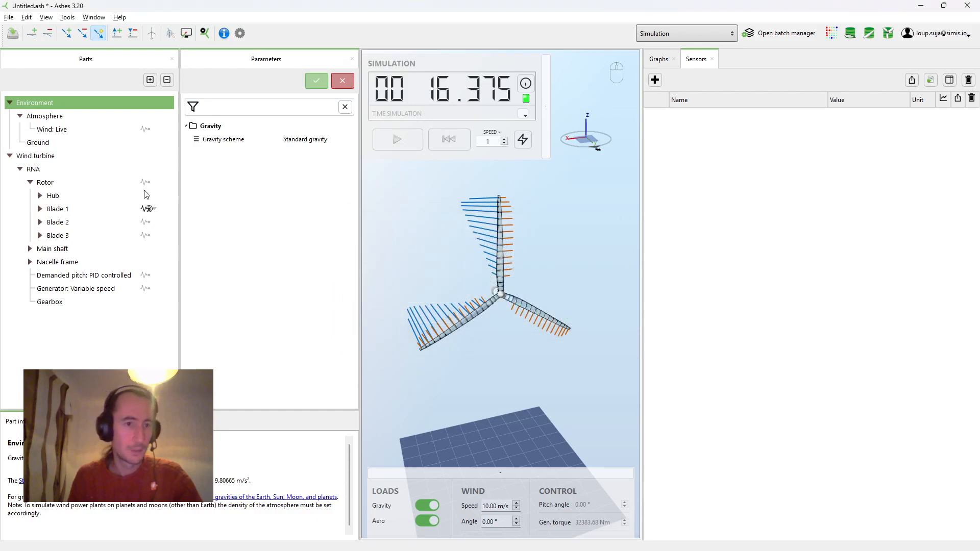
# Step: Add a new Sensor Blade [Span] to Blade 1 and expand its list of fields
pyautogui.click(152, 209)
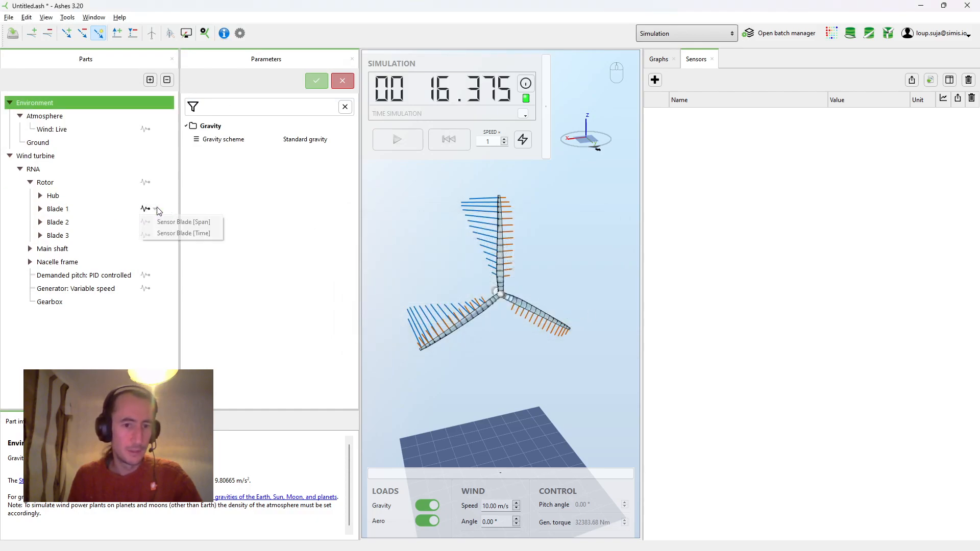
pyautogui.click(176, 221)
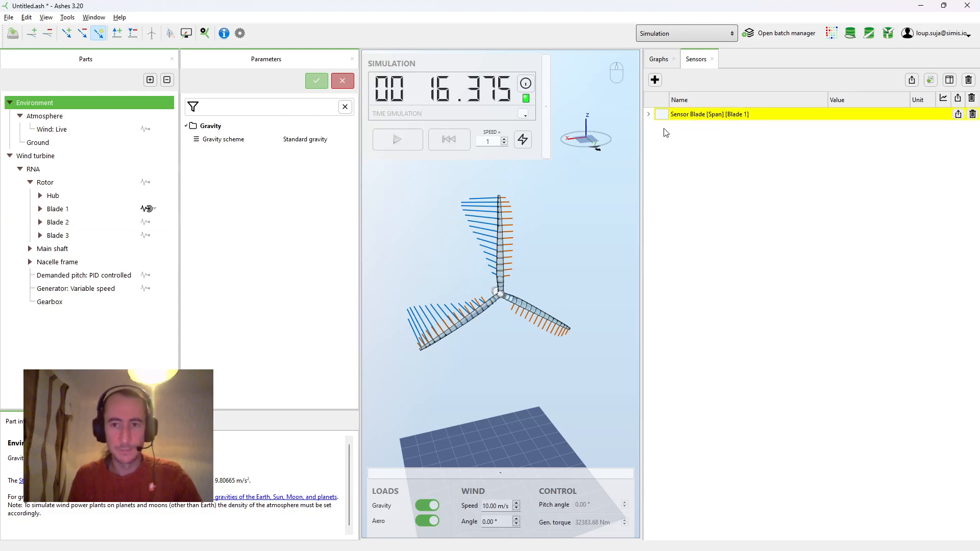
pyautogui.click(648, 114)
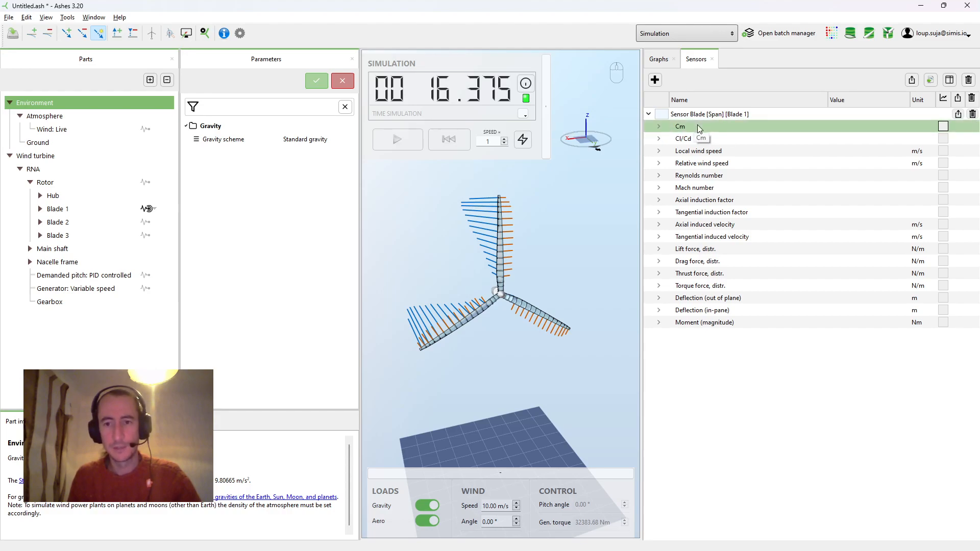
# Step: Compare the new span sensor's field list in Ashes with the in-use values of the BladeSpan row in Excel
pyautogui.hotkey('alt', 'Tab')
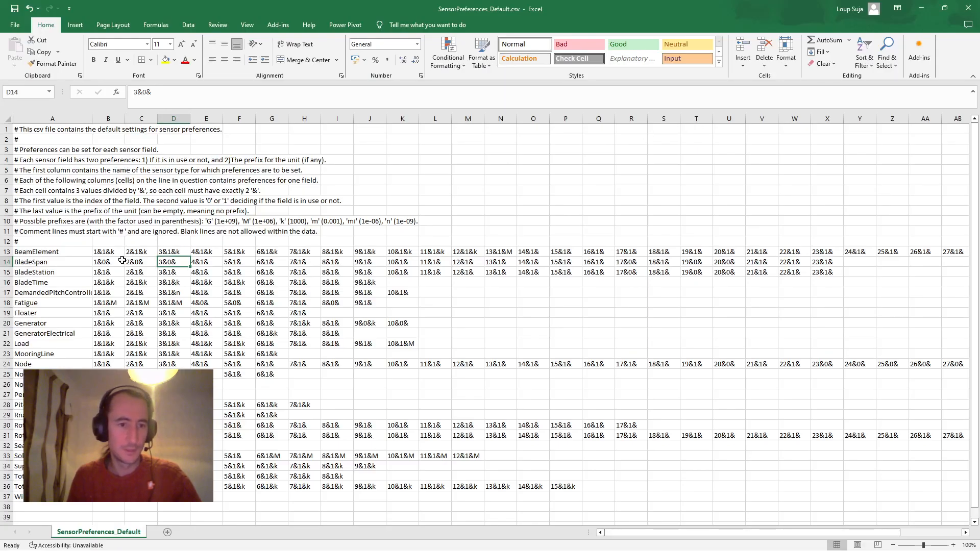
pyautogui.hotkey('alt', 'Tab')
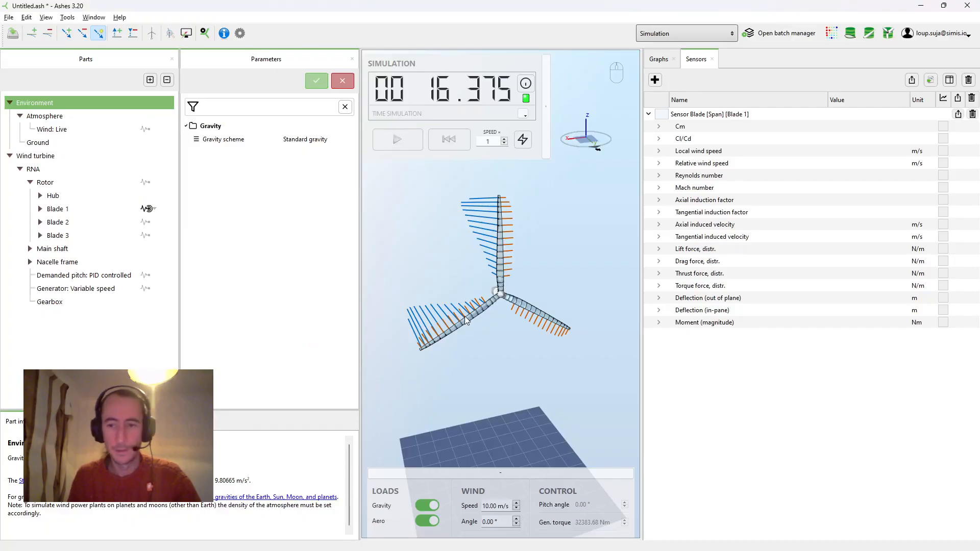
pyautogui.click(744, 310)
pyautogui.click(715, 302)
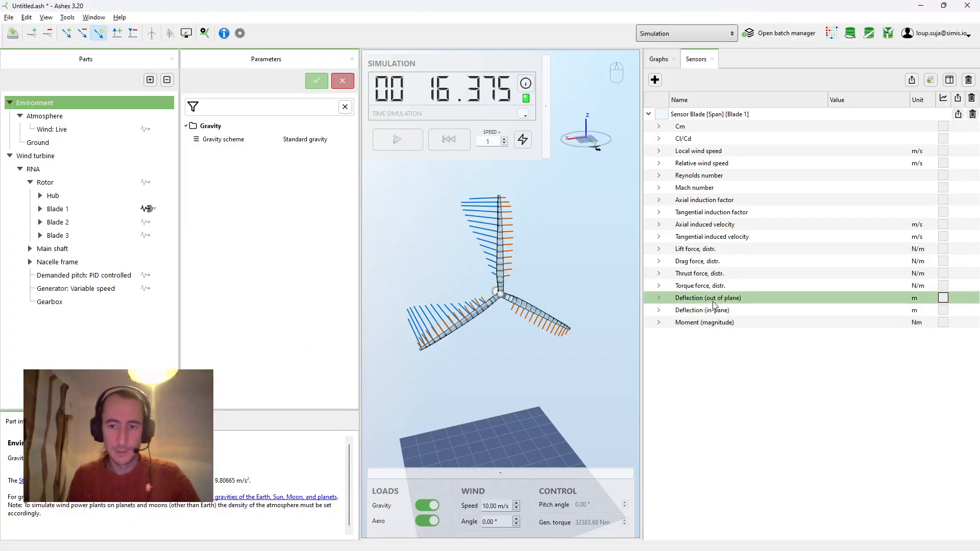
pyautogui.click(707, 285)
pyautogui.click(701, 276)
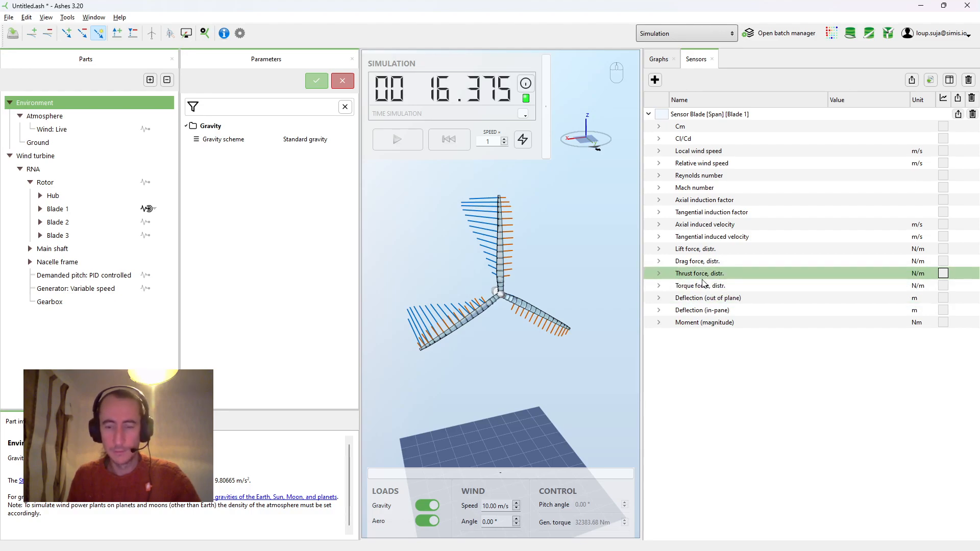
pyautogui.hotkey('alt', 'Tab')
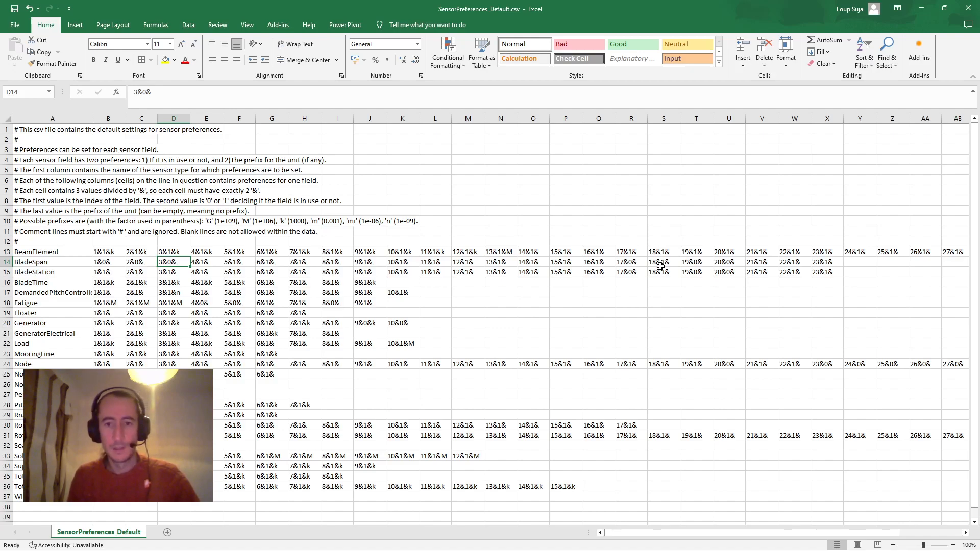
pyautogui.hotkey('alt', 'Tab')
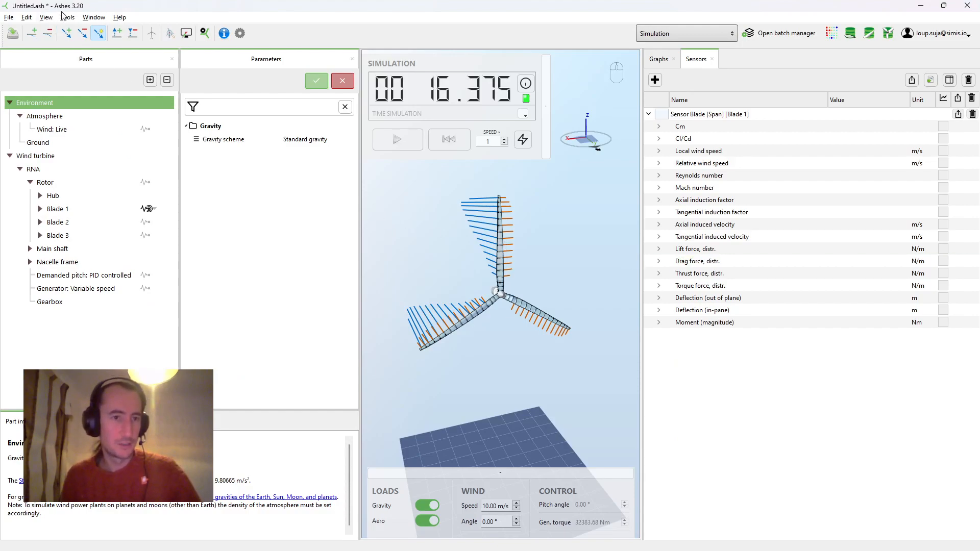
pyautogui.moveTo(502, 270); pyautogui.dragTo(513, 274)
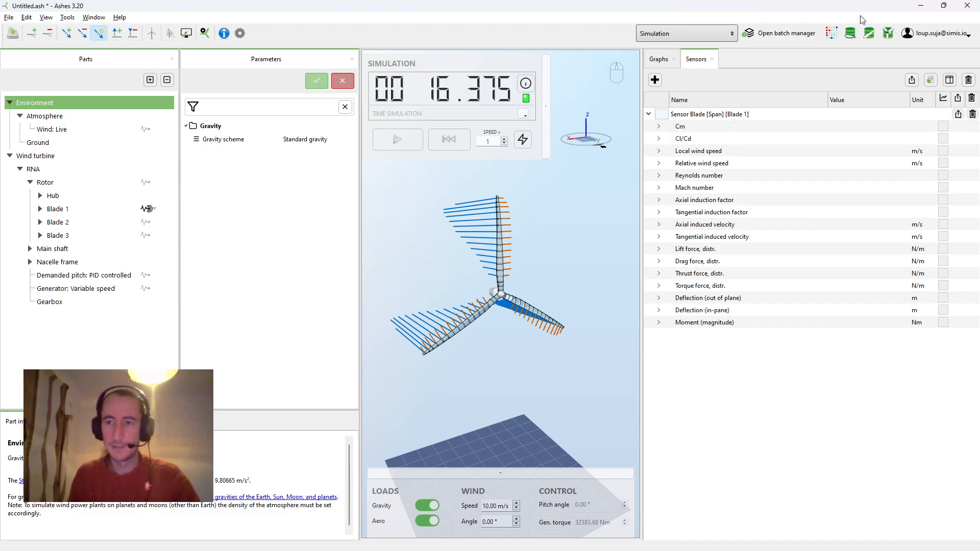
# Step: Close Ashes discarding the current project, relaunch it and create a new model from the RNA only template
pyautogui.click(967, 6)
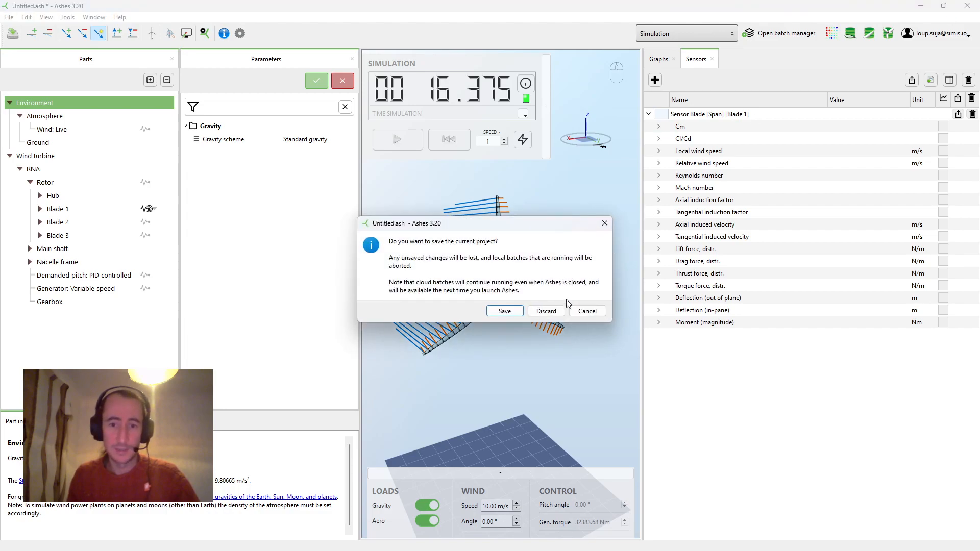
pyautogui.click(549, 309)
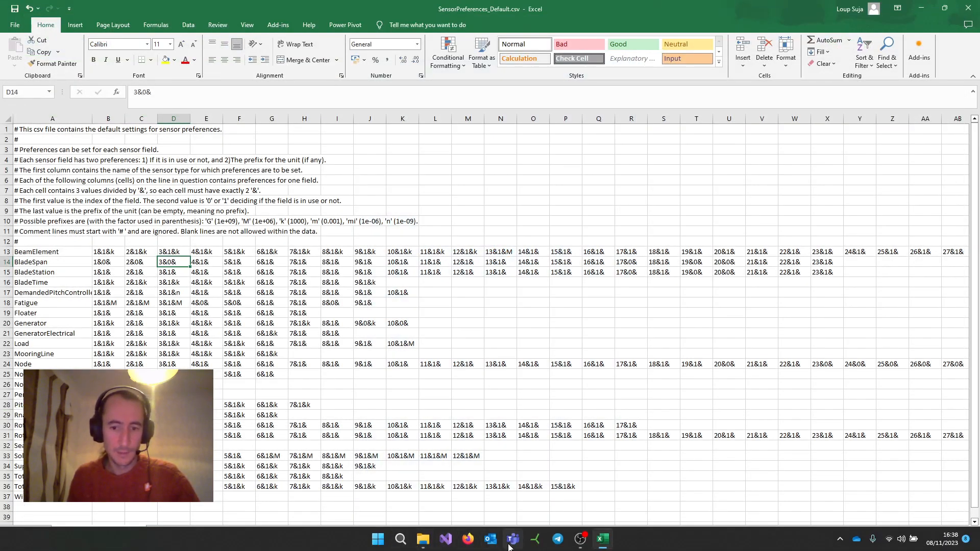
pyautogui.click(535, 541)
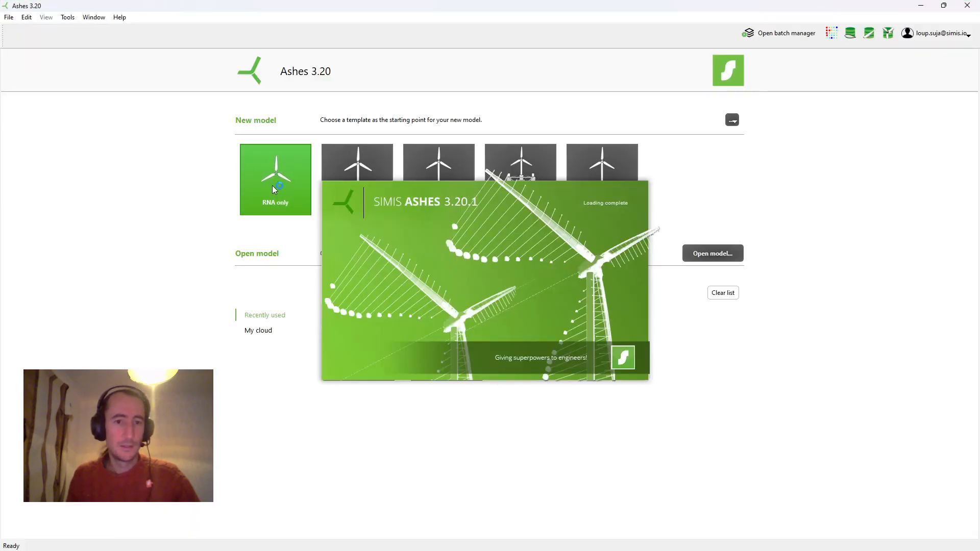
pyautogui.click(259, 182)
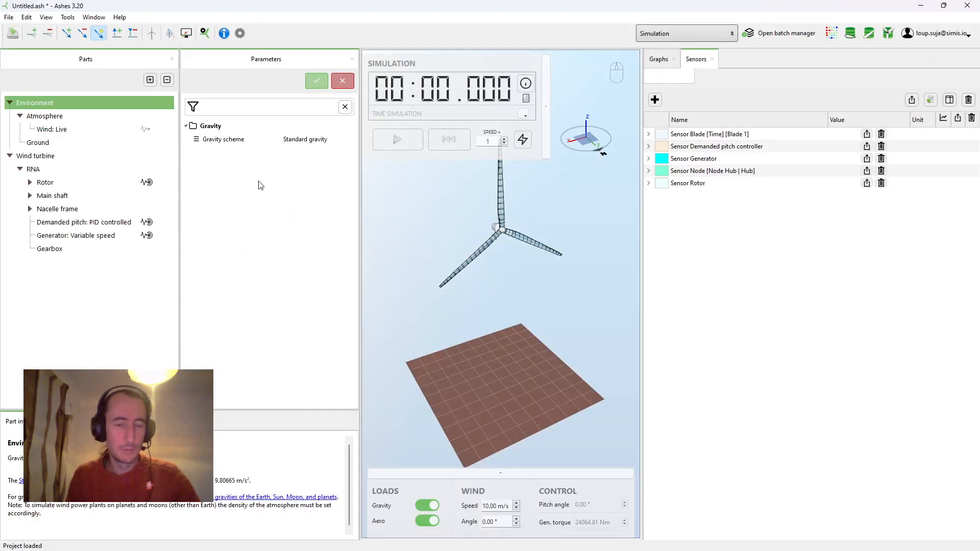
# Step: Expand the Rotor in the new model, add a Sensor Blade [Span] to Blade 1 and inspect its default fields
pyautogui.click(30, 182)
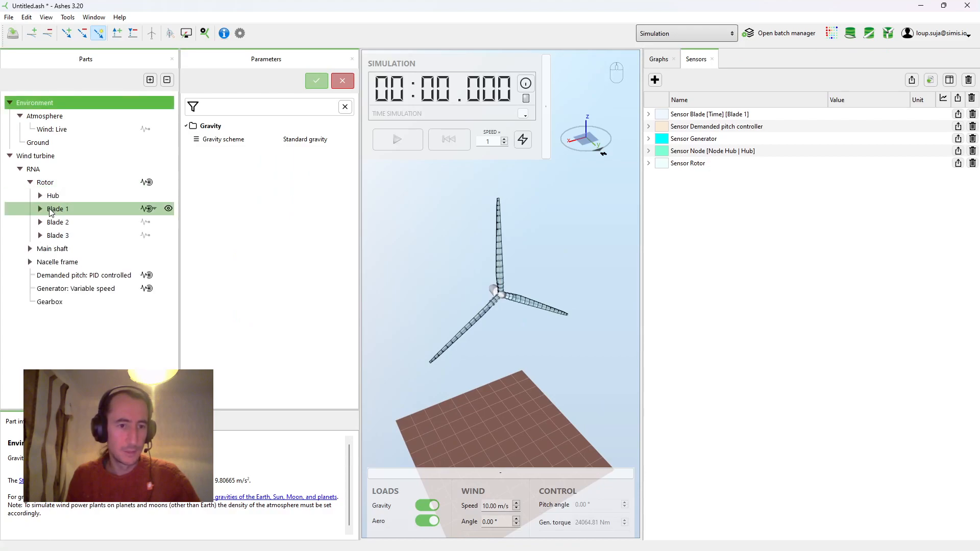
pyautogui.click(155, 209)
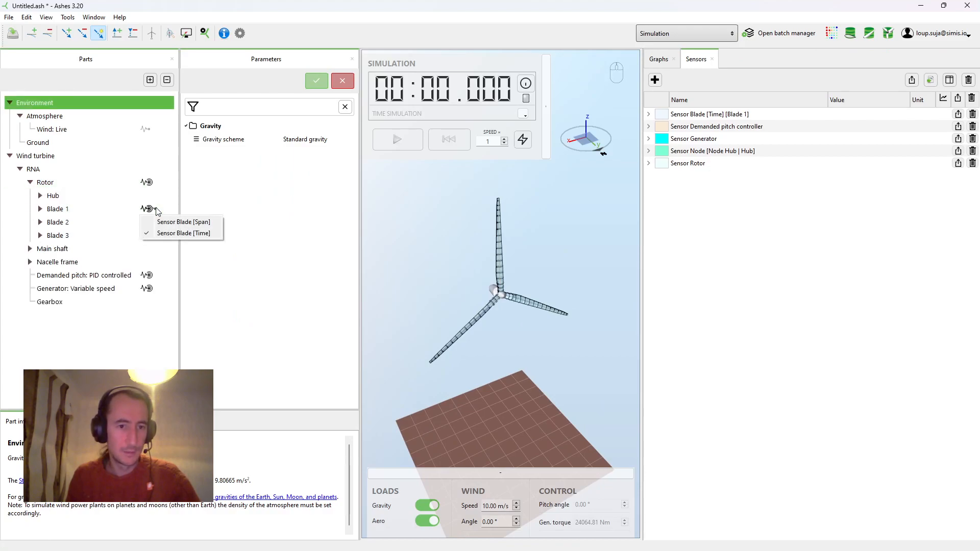
pyautogui.click(164, 219)
pyautogui.click(648, 114)
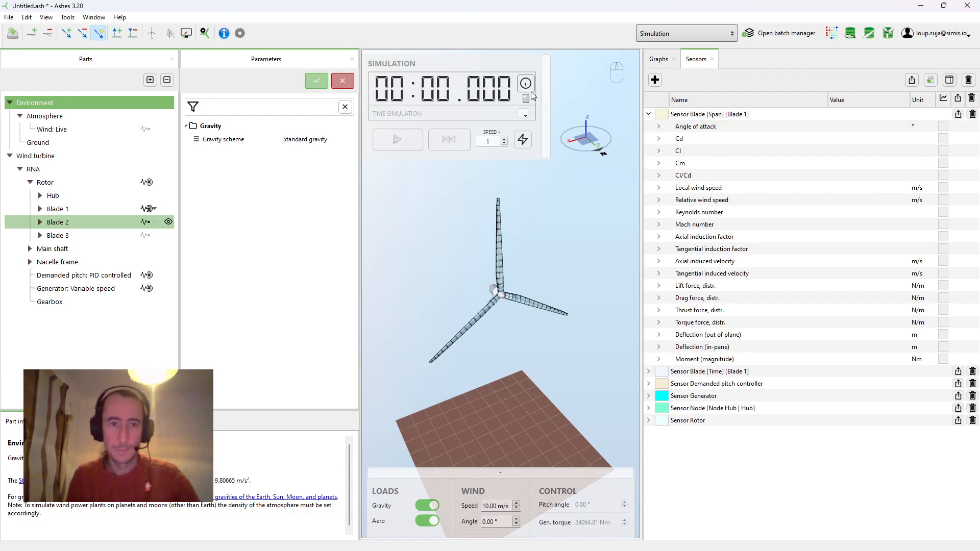
# Step: Import SensorPreferences_Default.csv again as the sensor preferences for the restarted session
pyautogui.click(68, 18)
pyautogui.click(83, 24)
pyautogui.click(70, 19)
pyautogui.moveTo(113, 76)
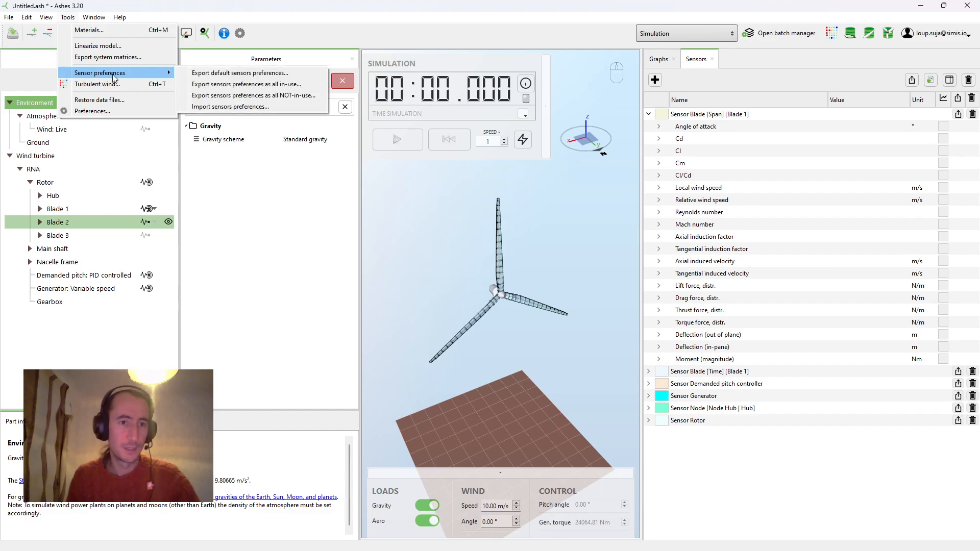
pyautogui.click(227, 106)
pyautogui.doubleClick(183, 94)
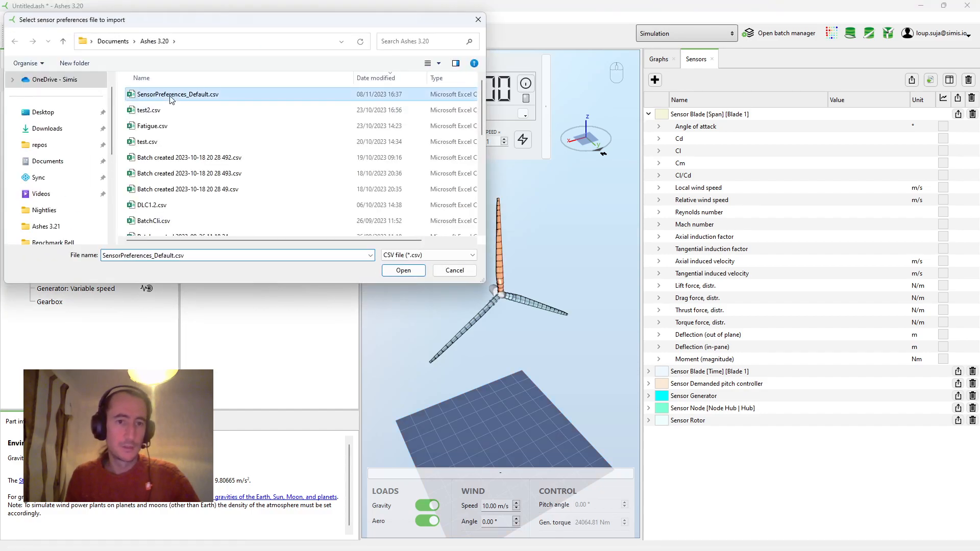
pyautogui.click(588, 315)
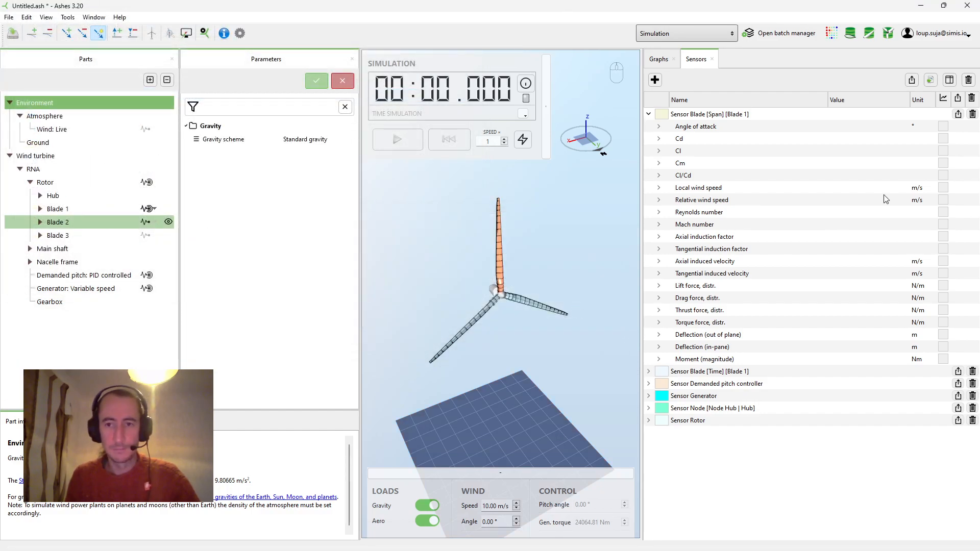
# Step: Remove all sensors from the model, add a fresh Sensor Blade [Span] to Blade 1 and expand its fields
pyautogui.click(968, 80)
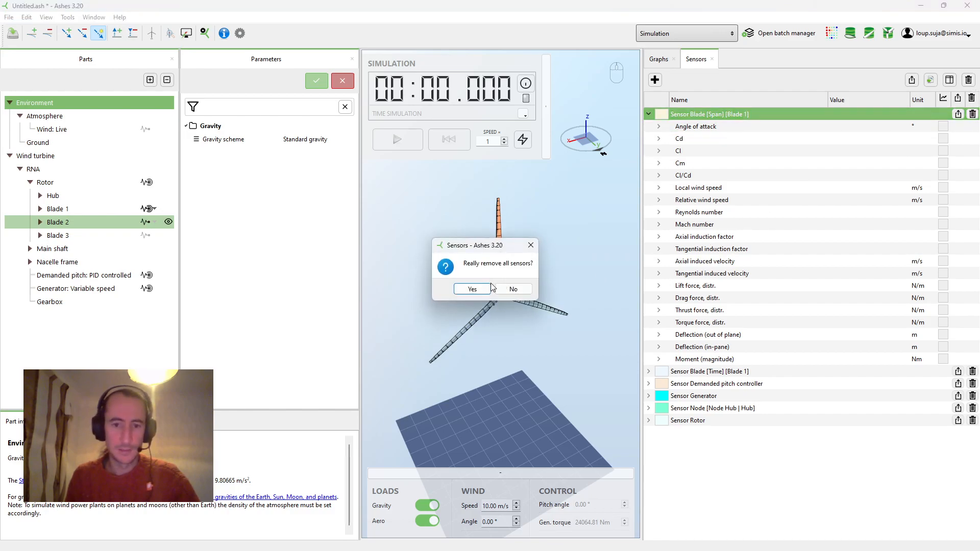
pyautogui.click(472, 290)
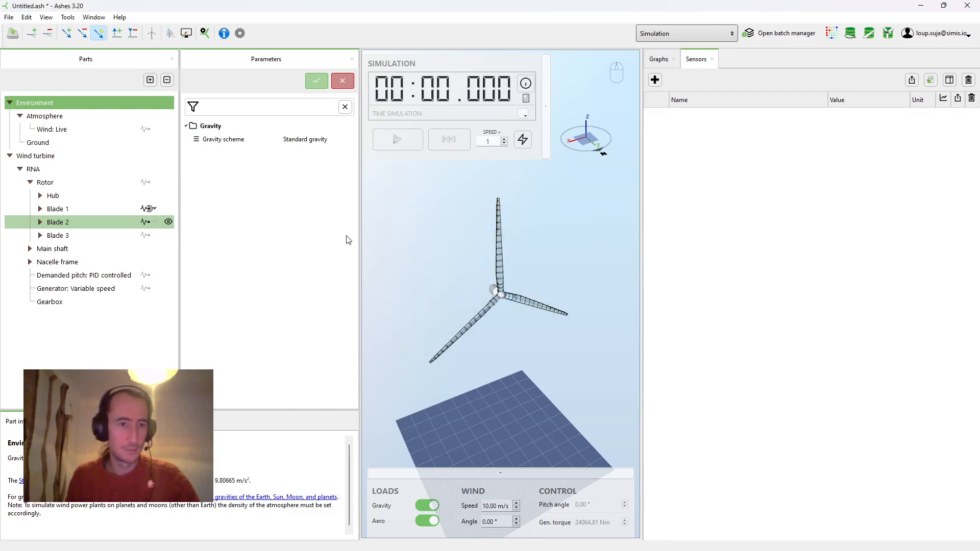
pyautogui.click(155, 208)
pyautogui.click(189, 221)
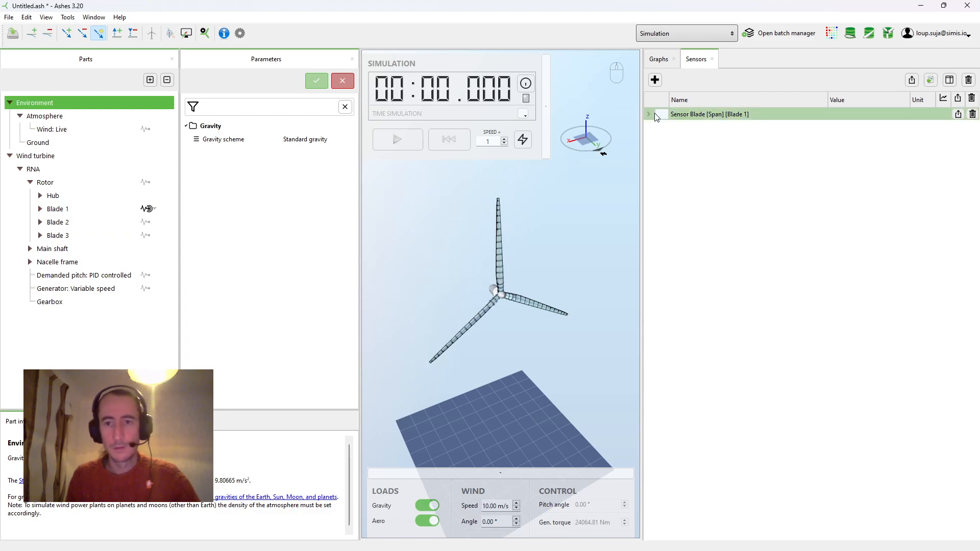
pyautogui.click(649, 114)
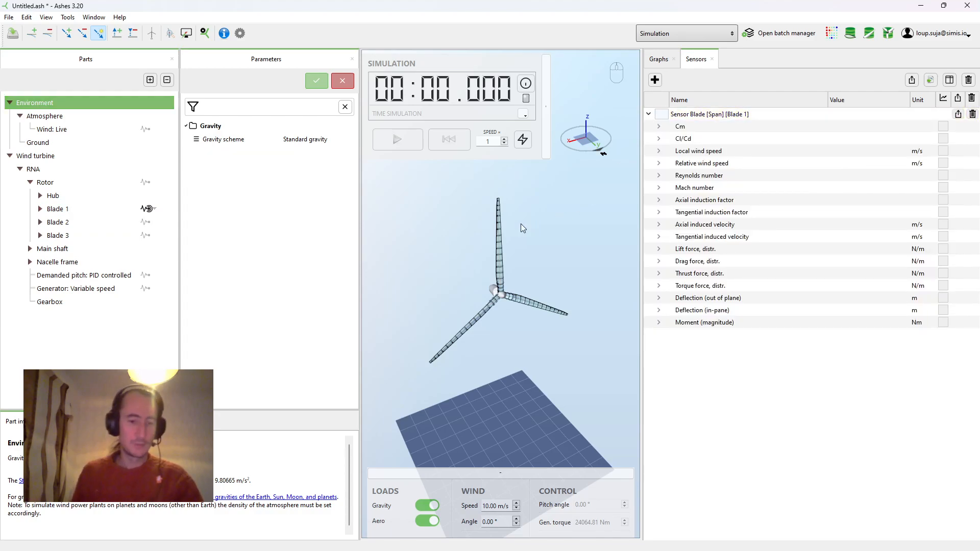
pyautogui.moveTo(455, 292); pyautogui.dragTo(461, 253)
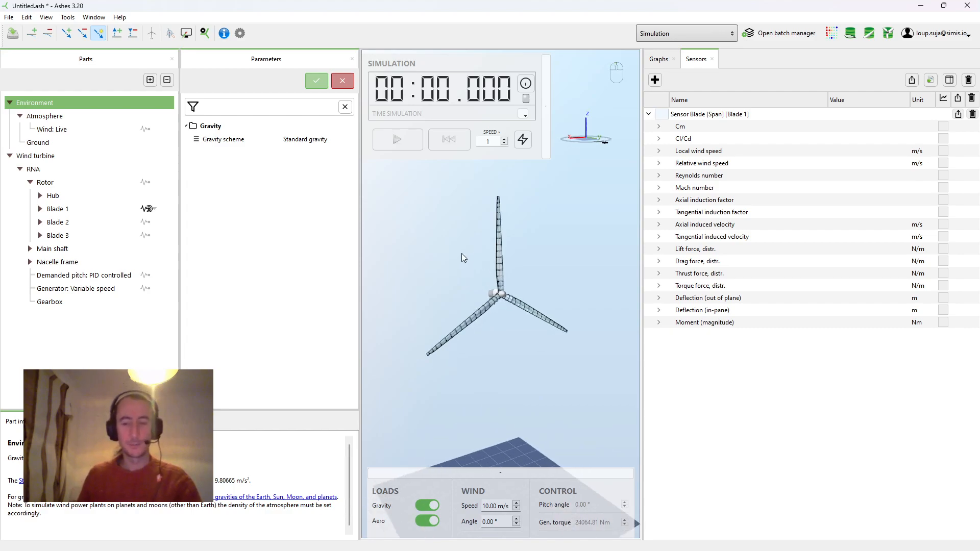